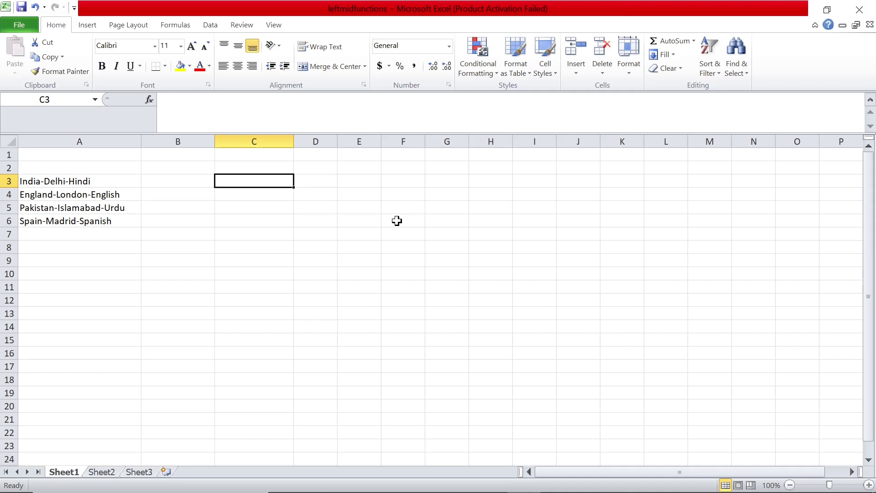
- Browse the hyphenated country entries in column A, starting from India-Delhi-Hindi
key(Left)
key(Left)
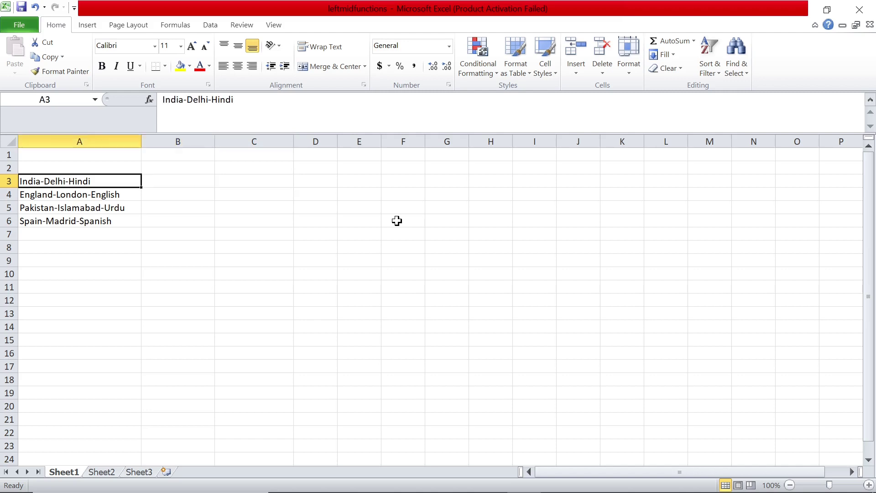
key(shift+Down)
key(shift+Down)
key(Down)
key(Up)
key(Down)
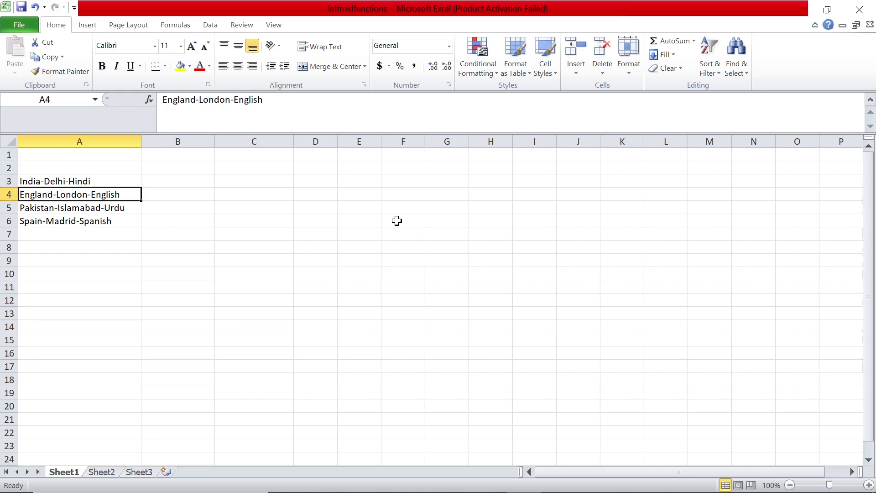
key(Down)
key(Down)
key(Up)
key(Up)
key(Up)
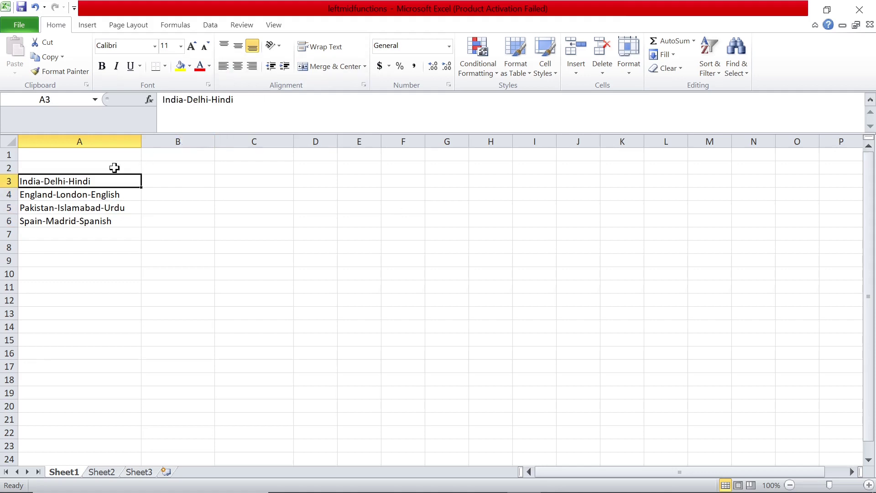
key(Right)
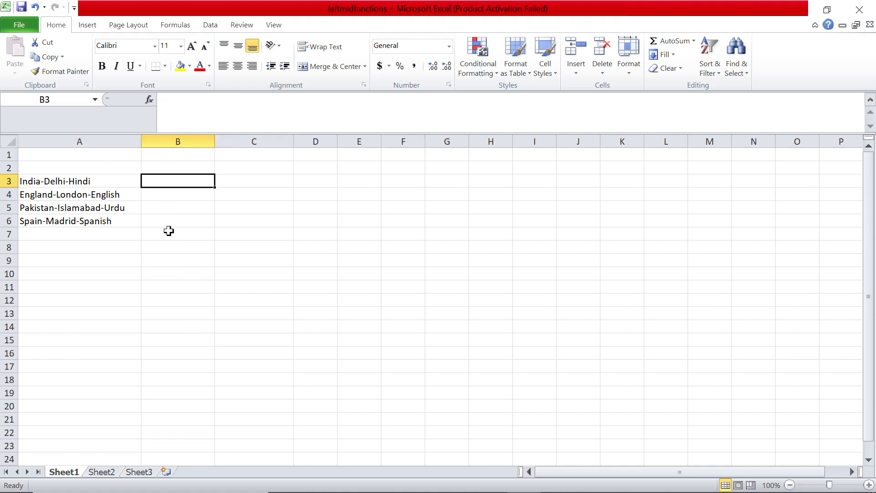
key(Left)
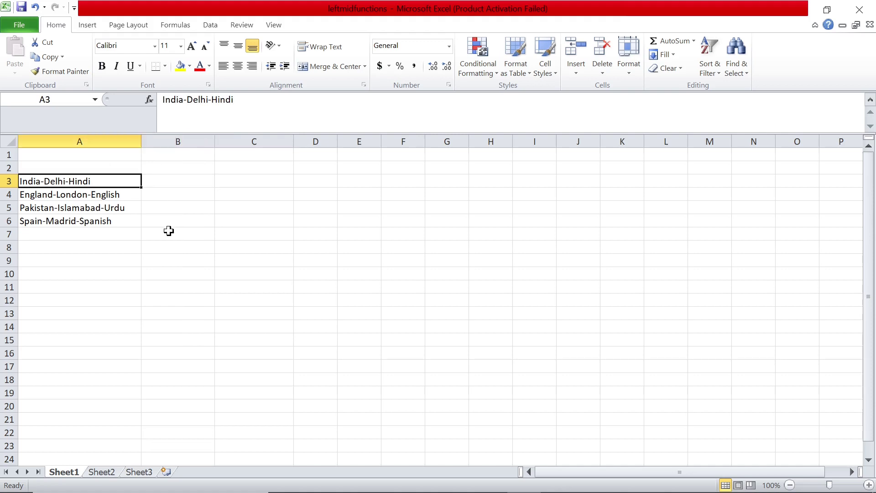
key(Right)
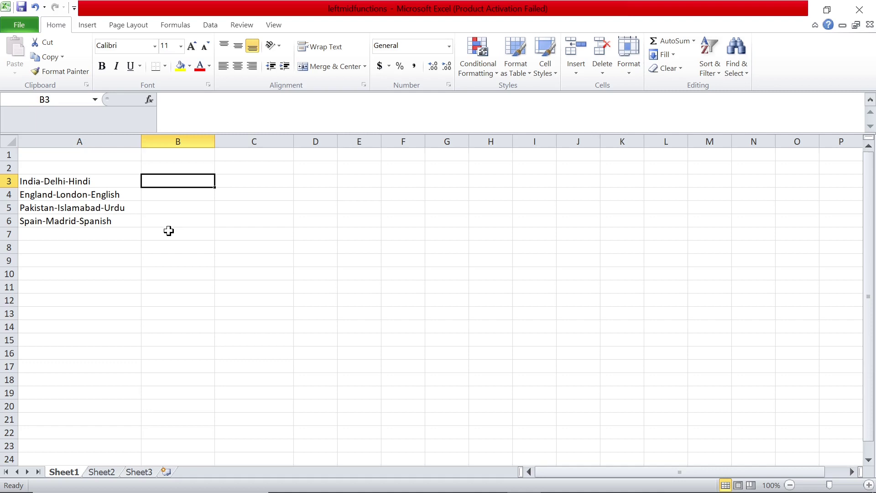
key(Right)
- Put a 'Left' header in C2 and =LEFT(A3,5) in C3, returning India
key(Up)
text(L)
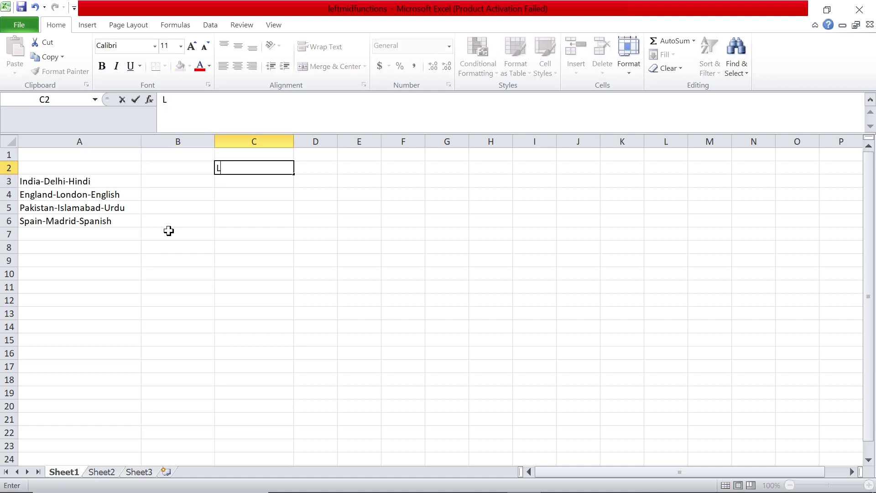
text(eft)
key(Return)
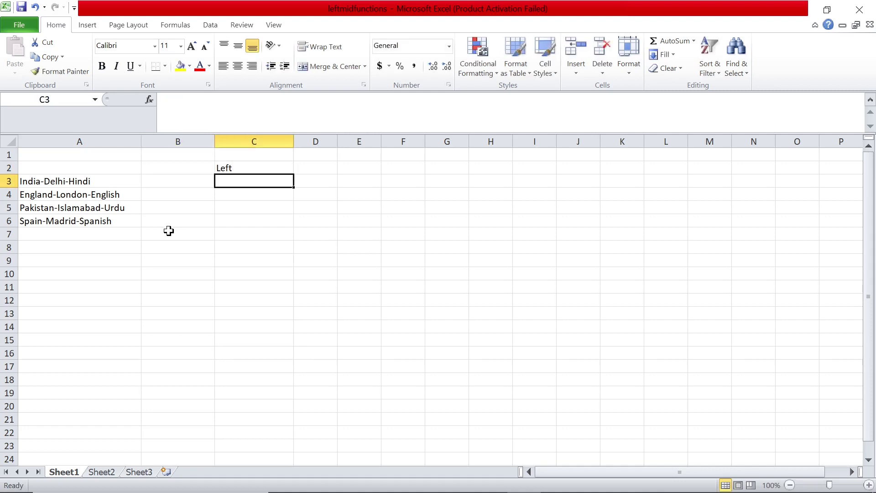
text(=lef)
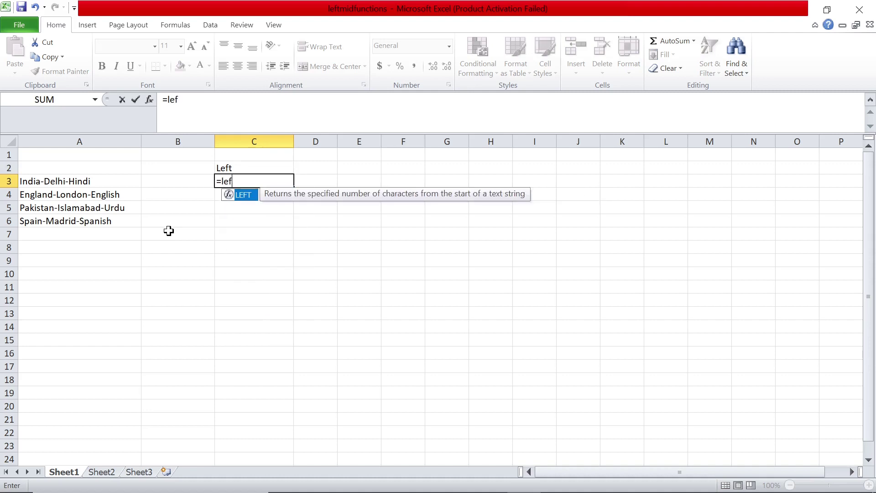
text(t)
text(()
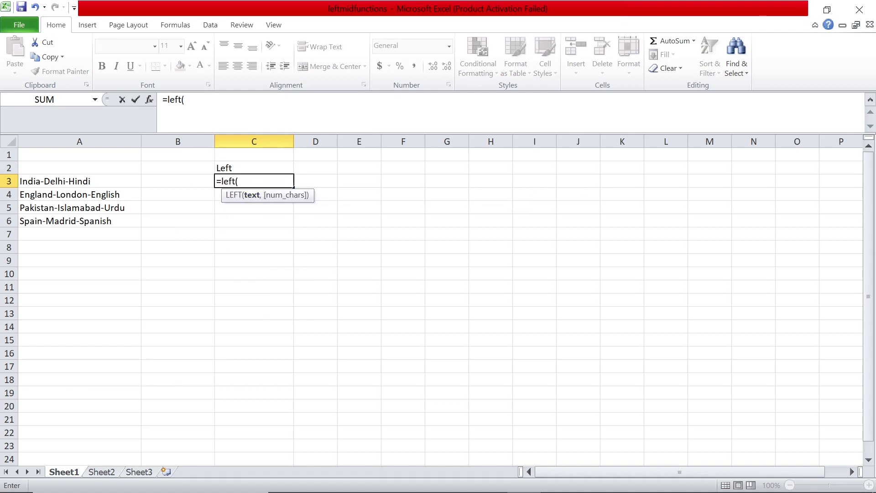
click(85, 181)
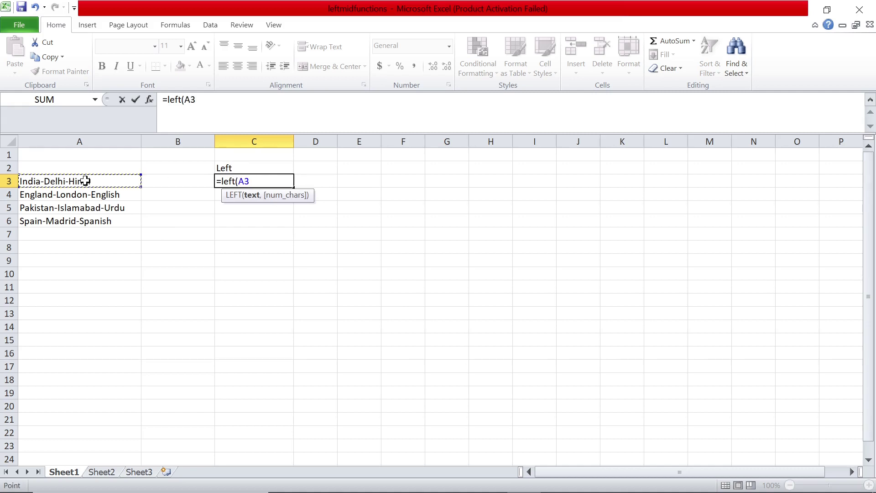
text(,)
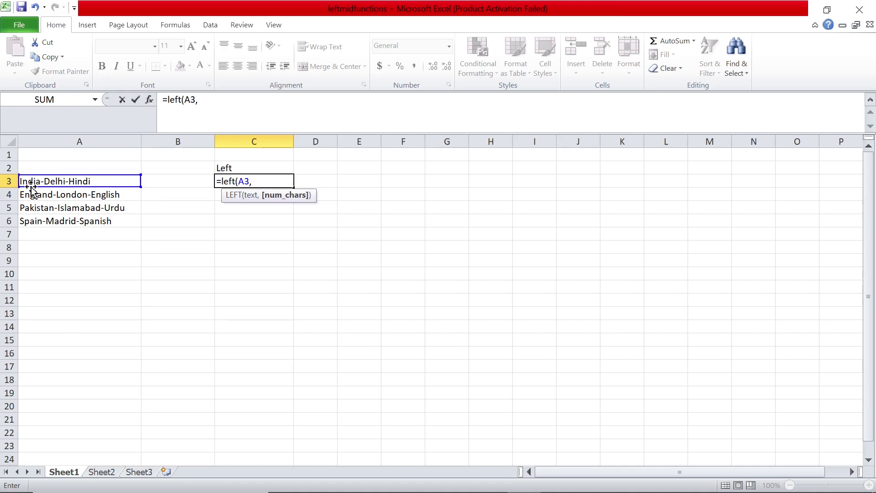
text(5)
text())
key(Return)
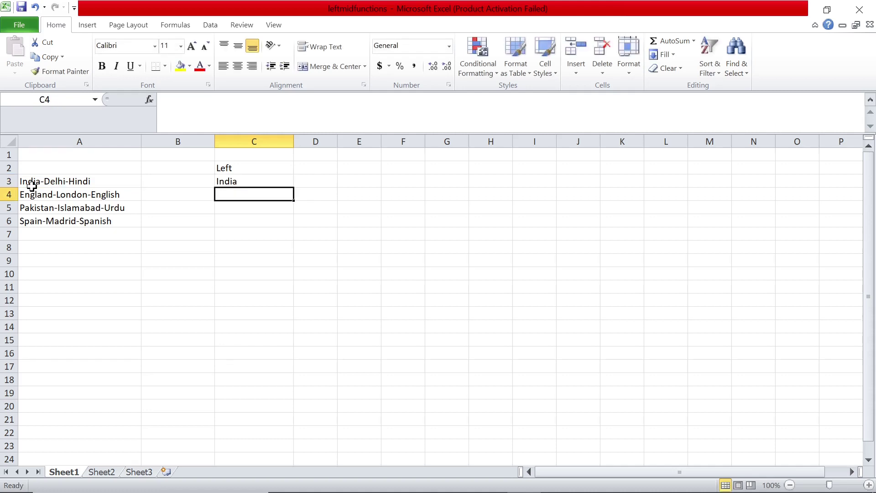
- Enter =LEFT(A4,7) in C4 so it returns England
key(Up)
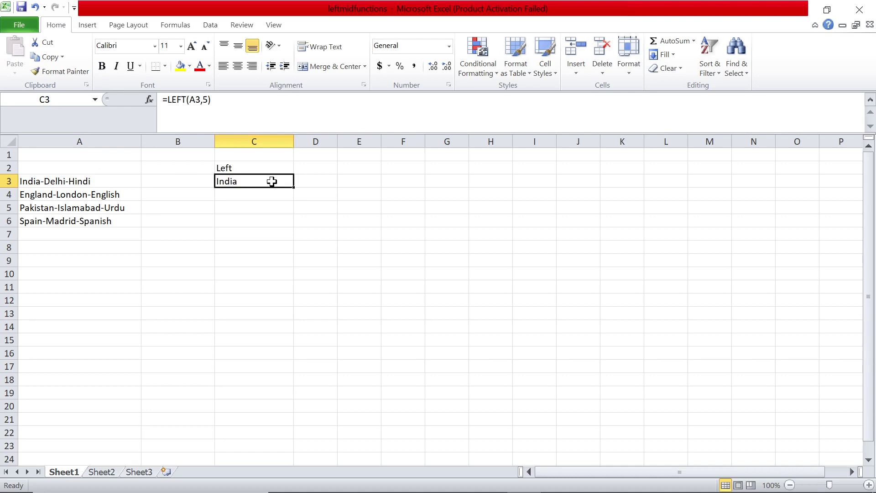
key(Down)
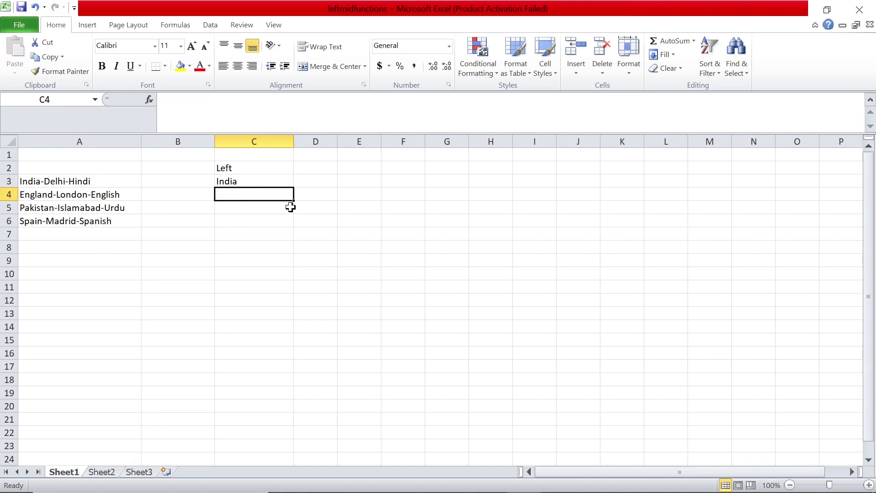
text(=le)
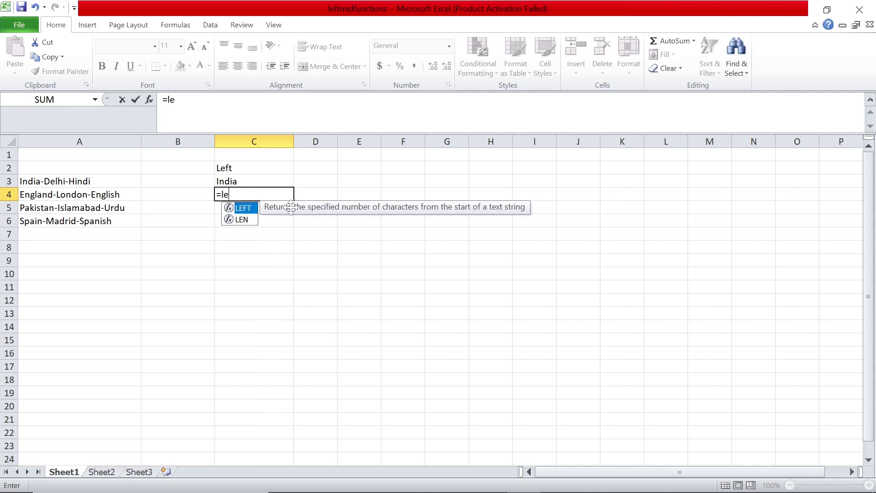
text(ft()
key(Left)
key(Left)
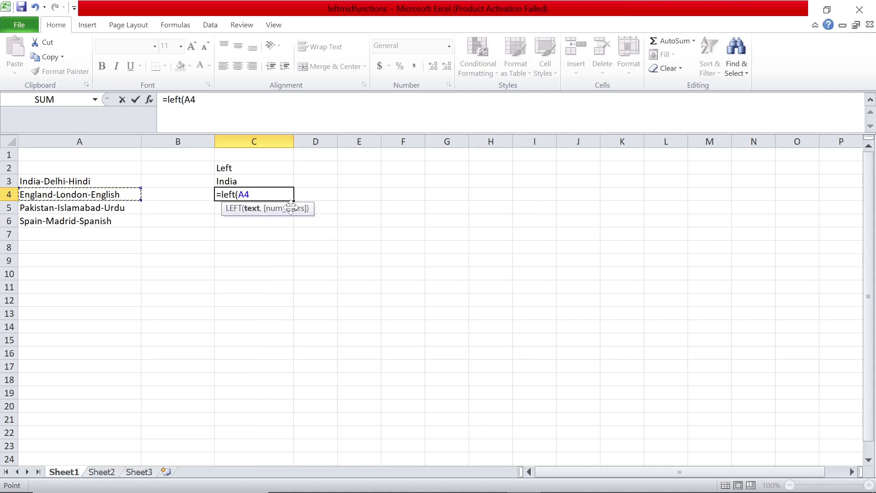
text(,)
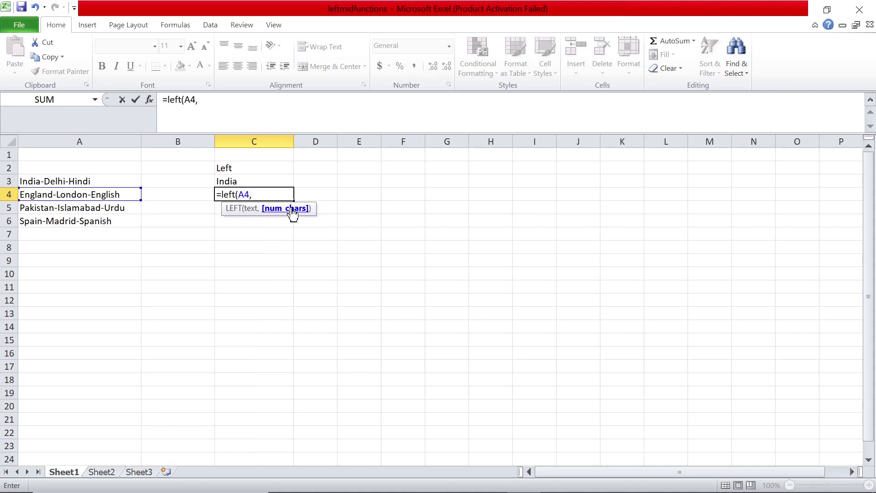
text(7))
key(Return)
key(Up)
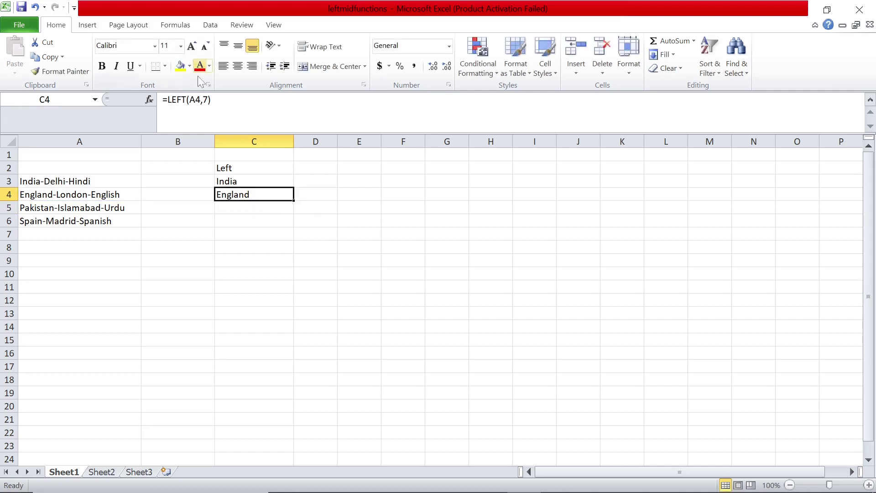
- Try a count of 5 in C4's formula (Engla), then restore 7 for England
click(211, 100)
key(BackSpace)
text(5)
key(Return)
key(Up)
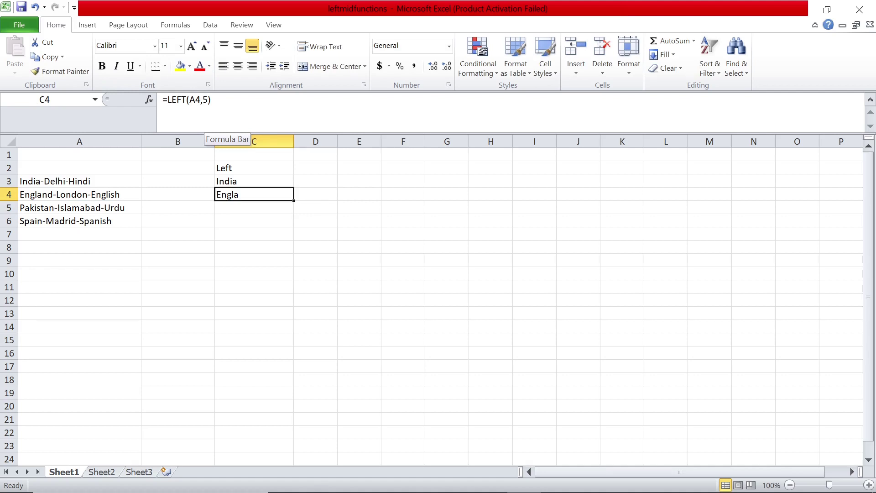
click(208, 99)
key(BackSpace)
text(7)
key(Return)
key(Up)
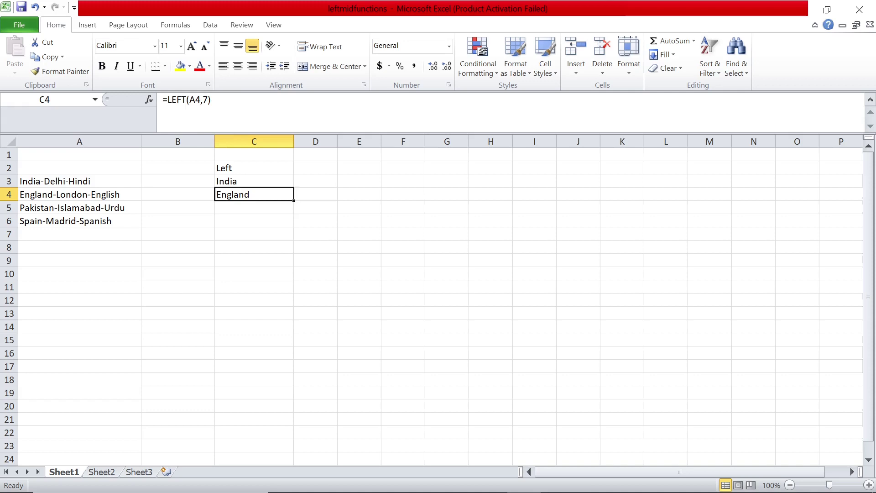
key(Down)
key(Down)
key(Down)
key(Up)
key(Up)
key(Up)
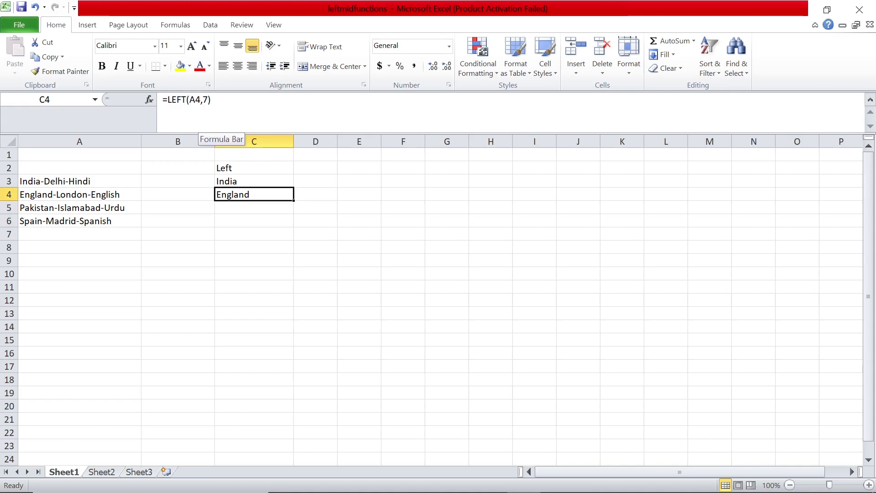
- Add a 'Find' header in E2 and move to E3 beneath it
key(Right)
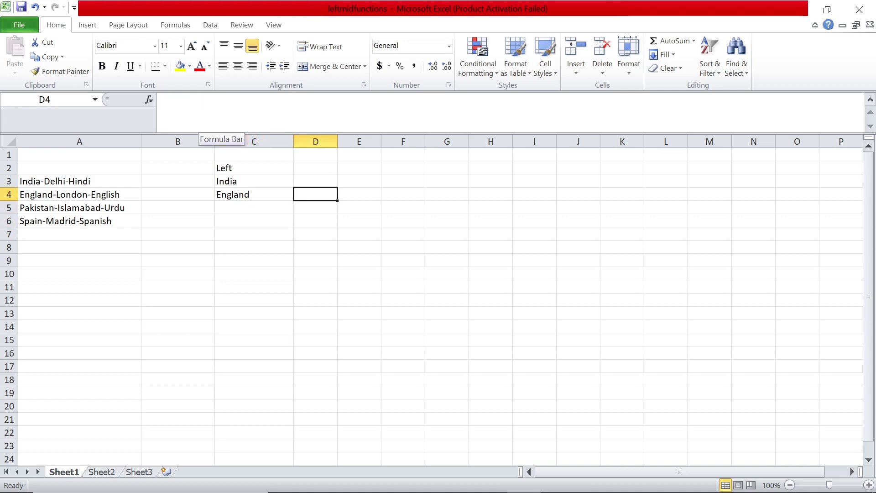
key(Right)
key(Left)
key(Left)
key(Up)
key(Right)
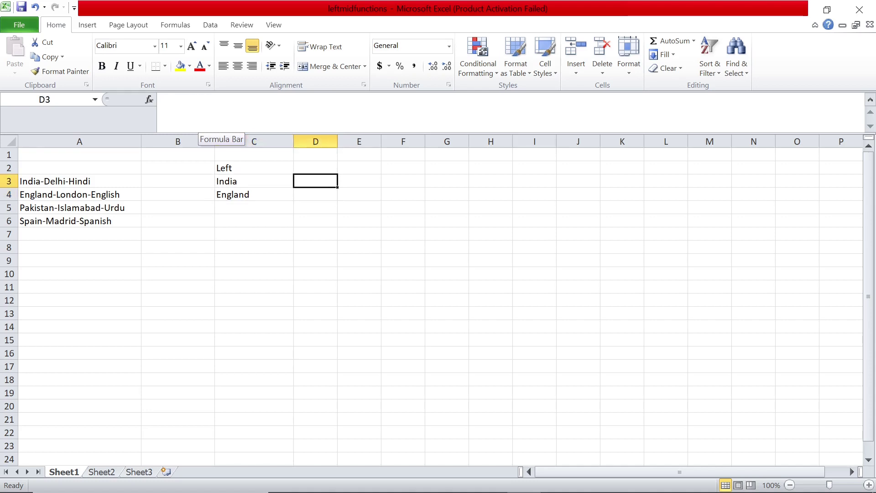
key(Right)
key(Left)
key(Right)
key(Up)
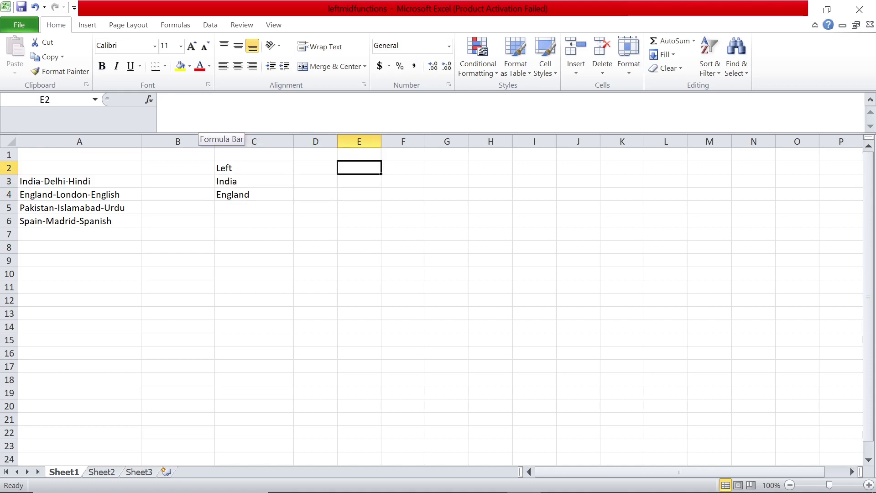
text(Find)
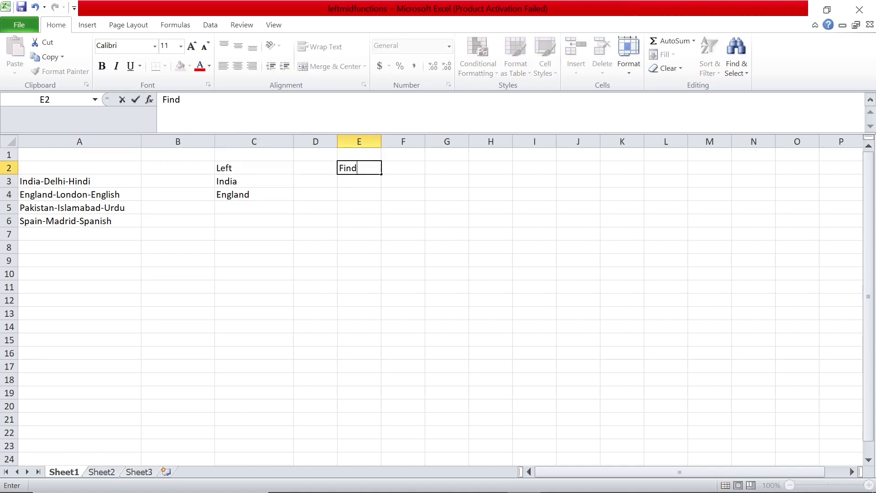
key(Return)
click(67, 179)
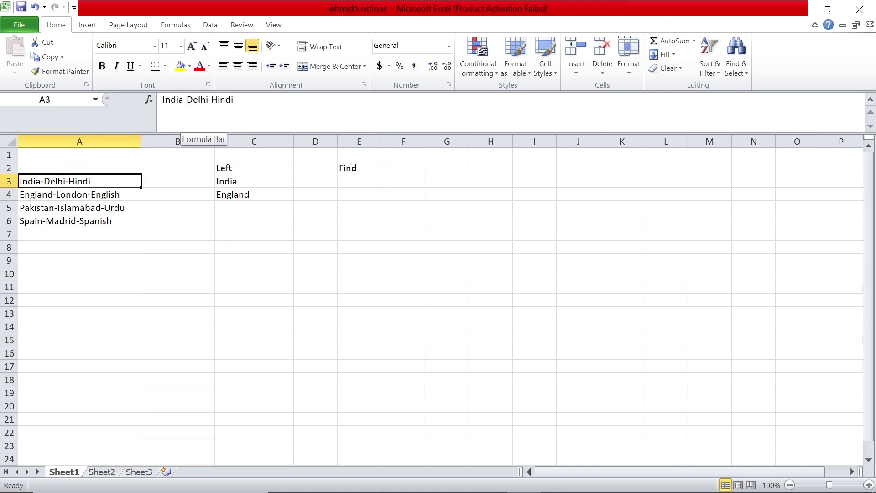
key(Right)
key(Right)
key(Right)
key(Right)
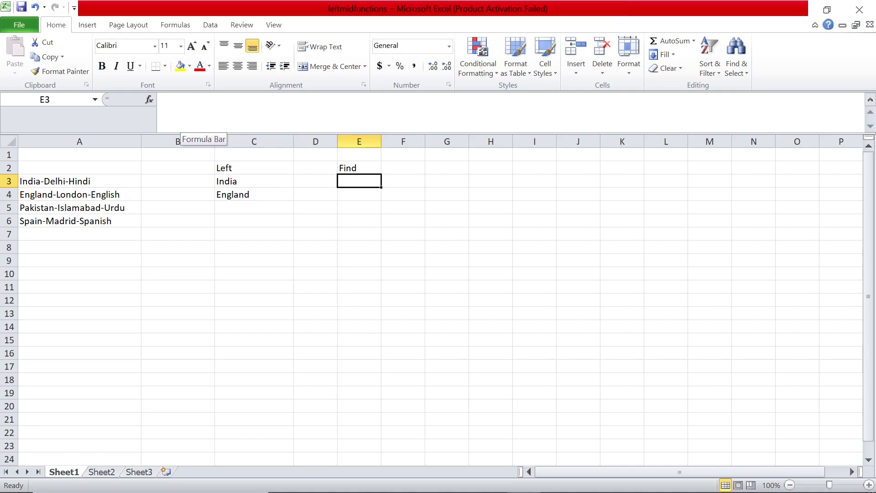
text(=find)
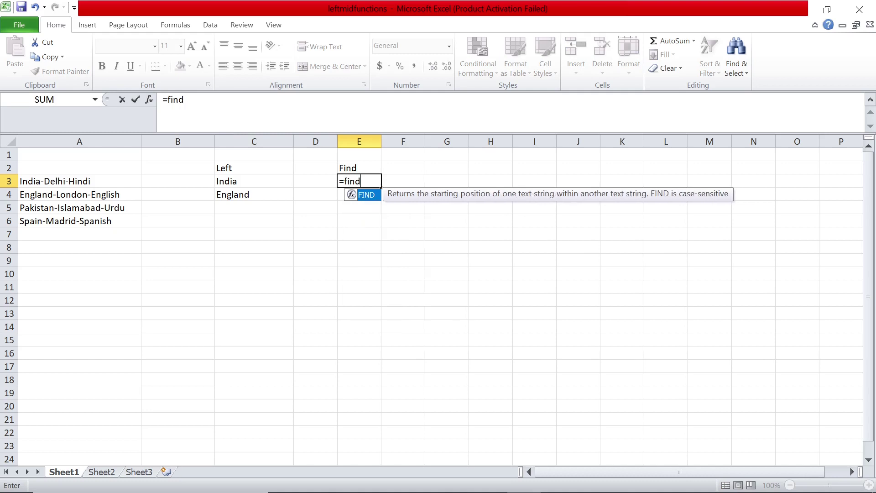
text(()
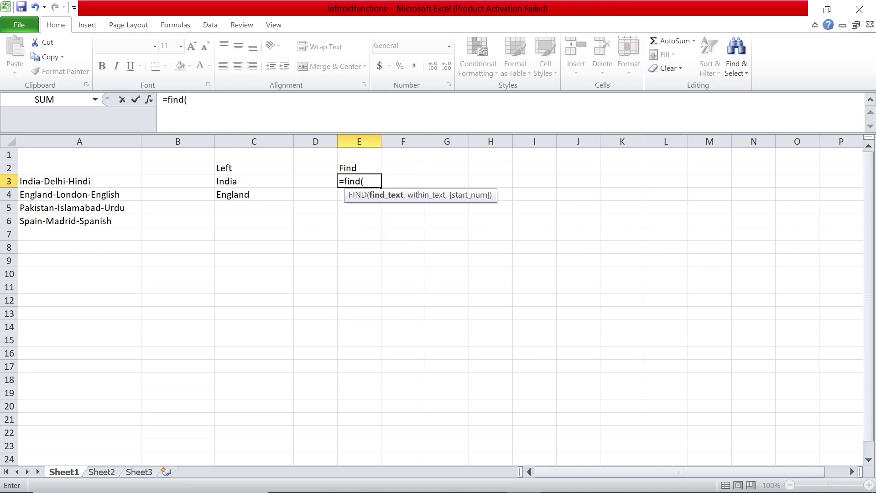
text("-)
text(",)
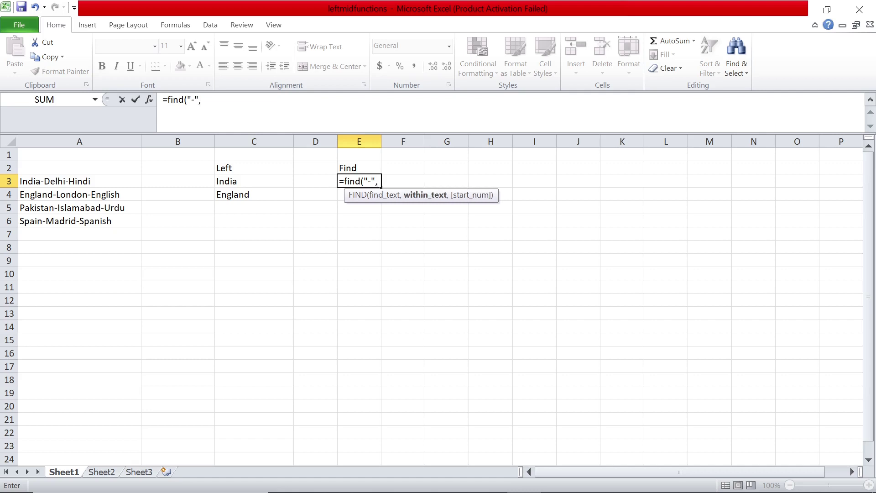
- Enter =FIND("-",A3,1) in E3 and fill it down to E6
click(84, 181)
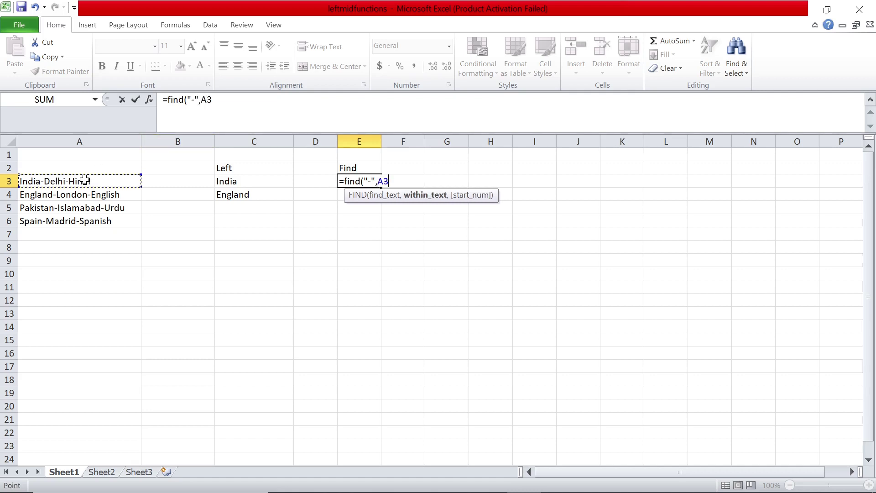
text(,)
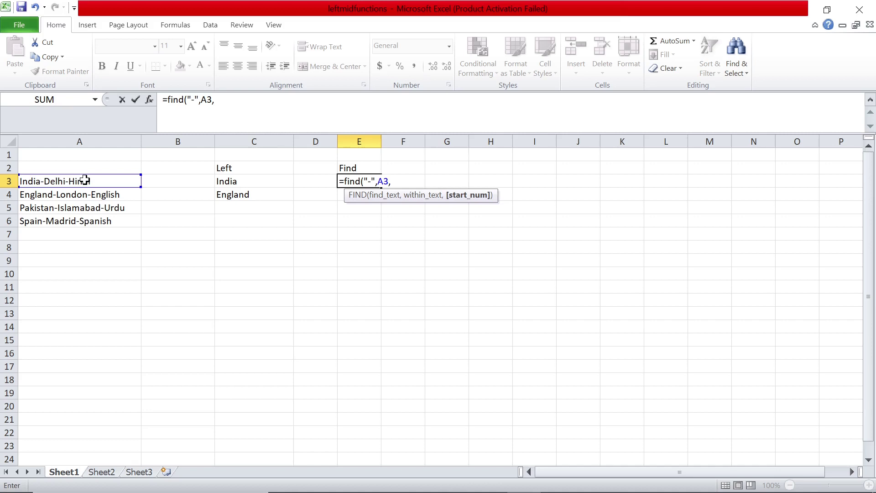
text(1)
text())
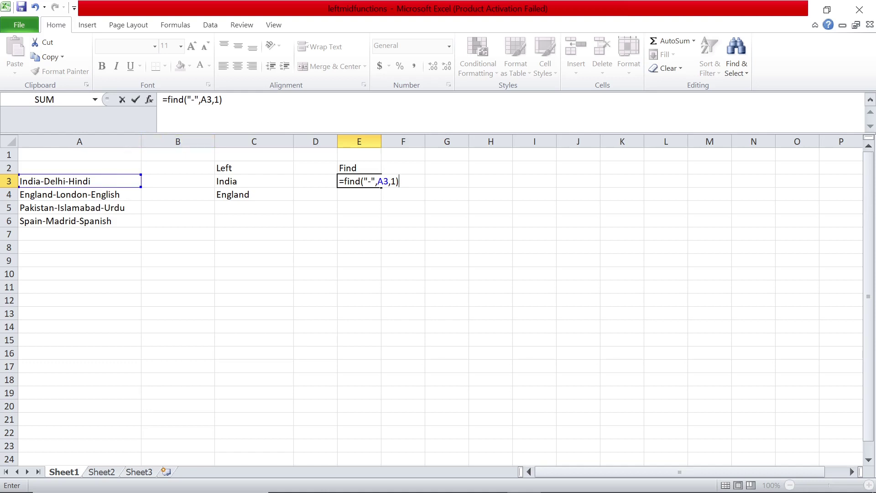
key(Return)
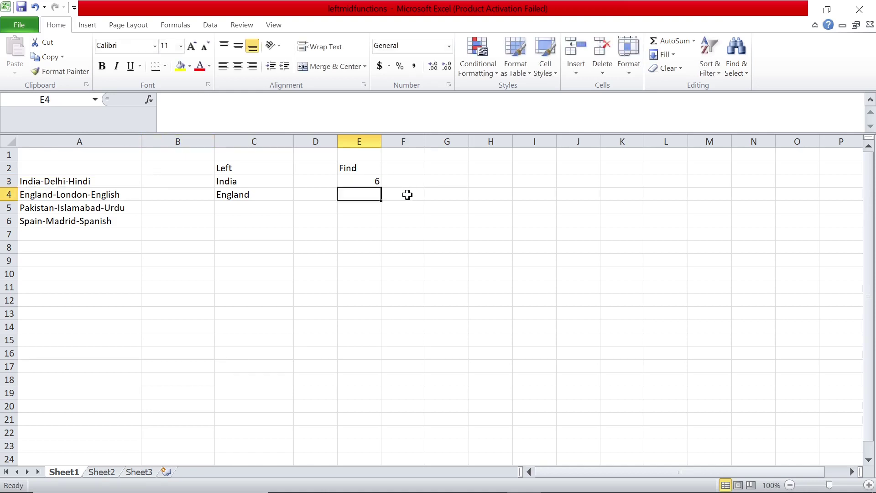
click(365, 180)
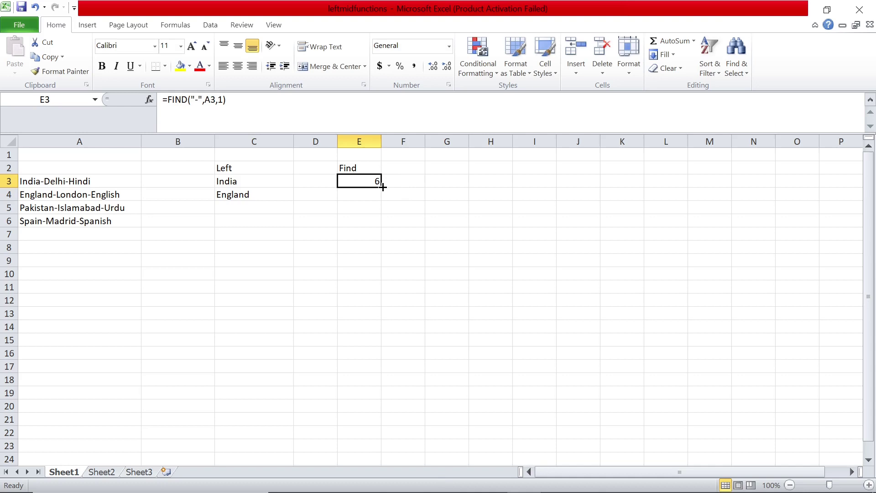
drag(381, 188, 381, 222)
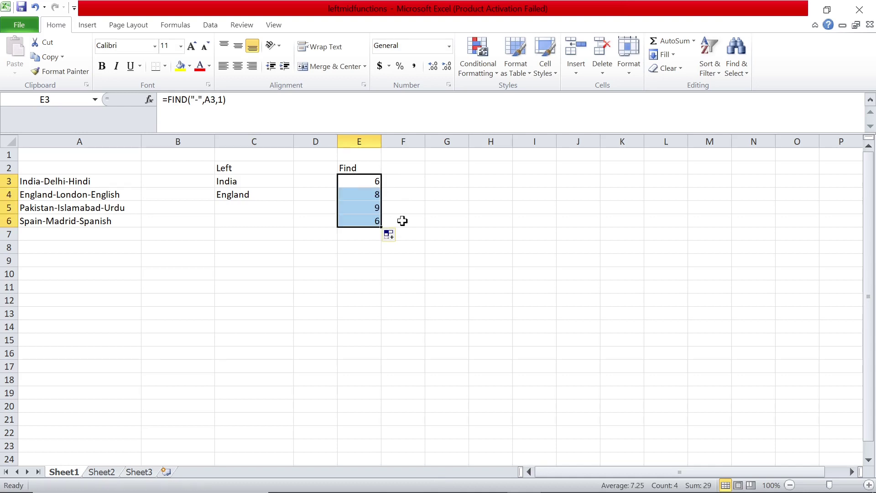
- Check the copied FIND results against the England and Pakistan source texts
click(373, 199)
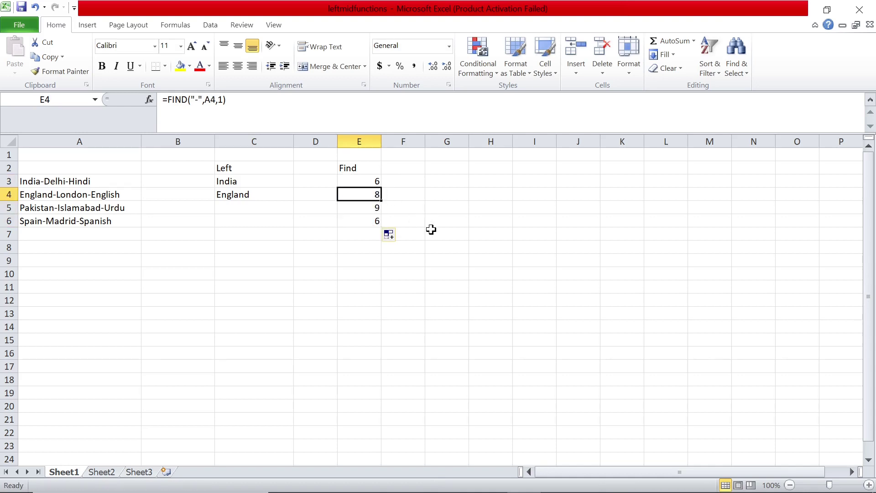
key(Left)
key(Left)
key(Left)
key(Left)
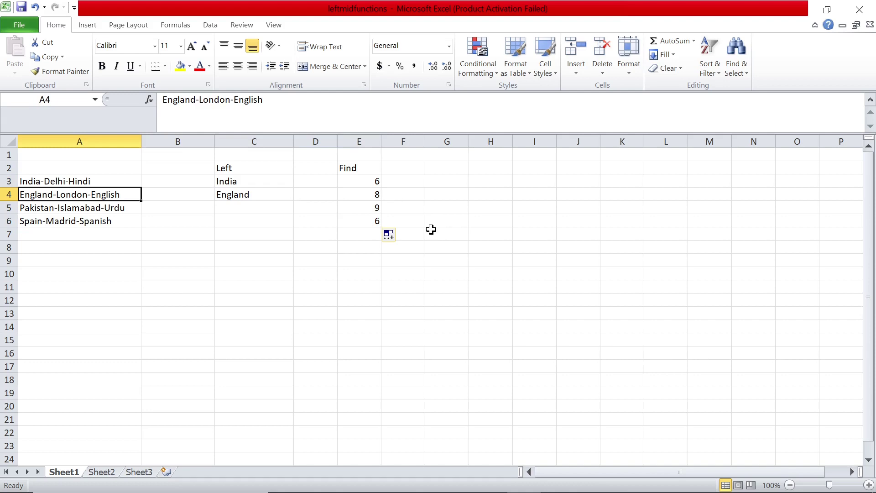
key(Right)
key(Left)
key(Down)
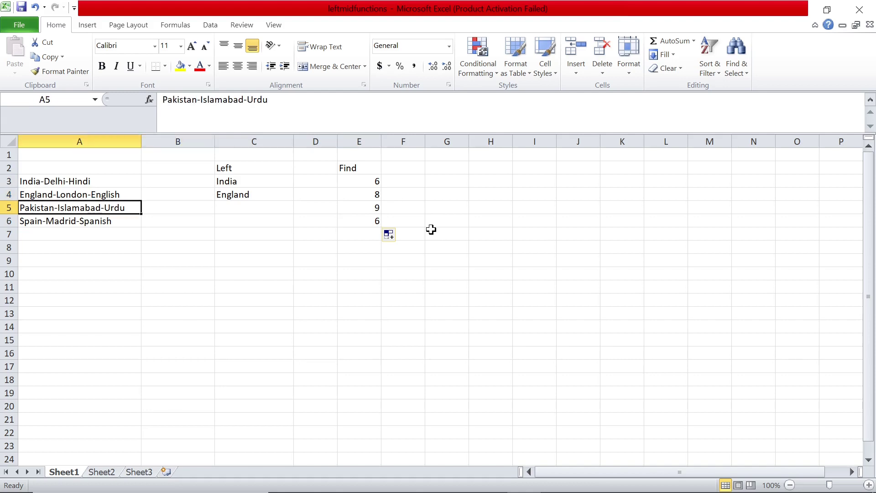
key(Right)
key(Left)
key(Right)
key(Right)
key(Right)
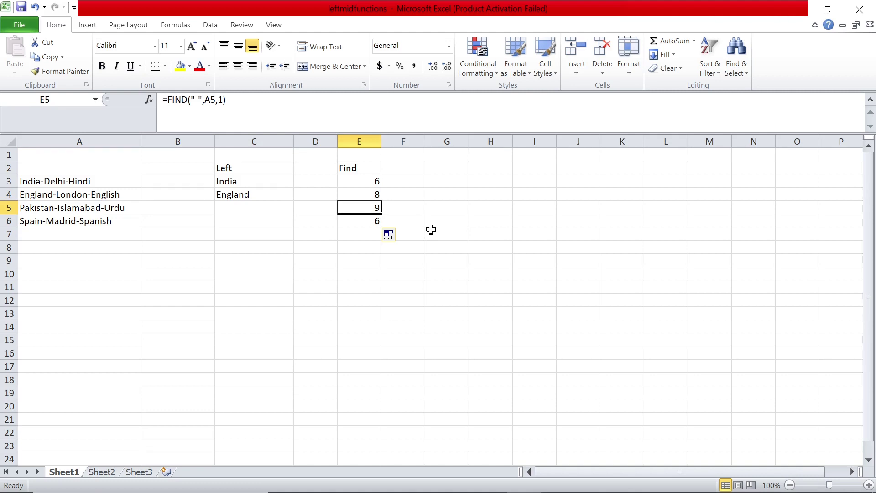
drag(252, 183, 252, 195)
click(253, 194)
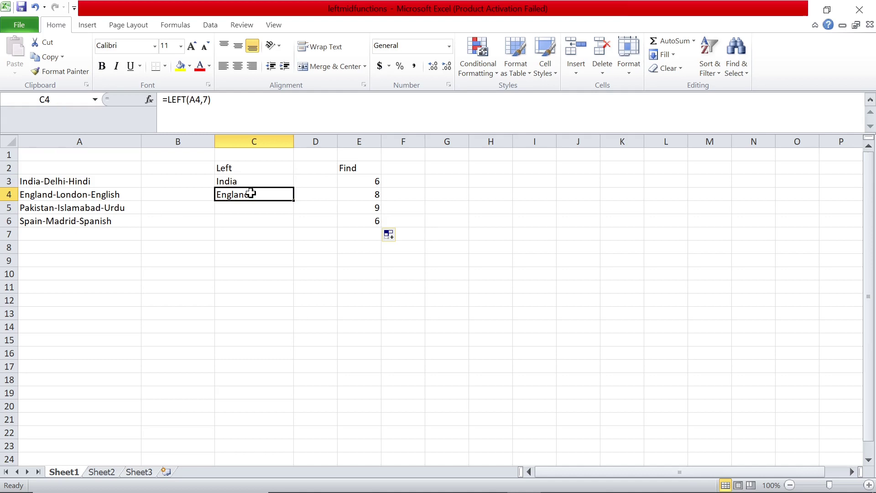
click(349, 180)
key(Down)
key(Down)
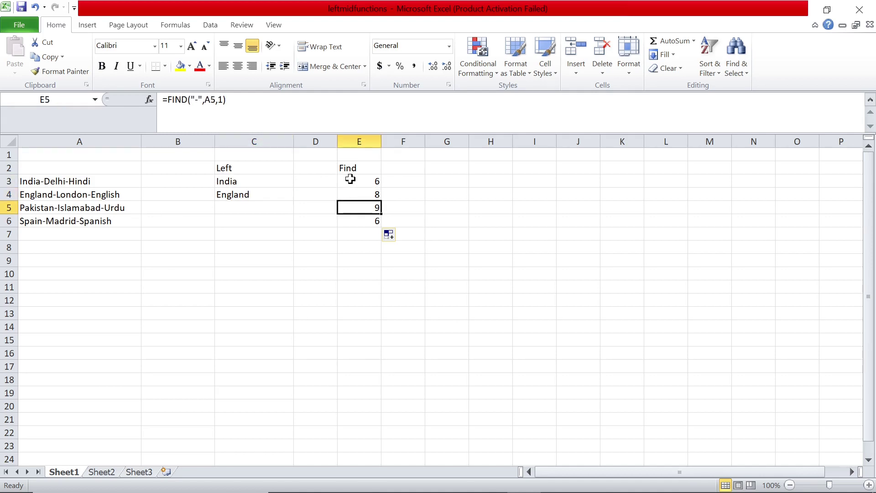
key(Down)
key(Up)
key(Up)
key(Up)
- Add a 'Left' header in F2 and =LEFT(A3,E3-1) in F3, filled down to F6
key(Right)
key(Up)
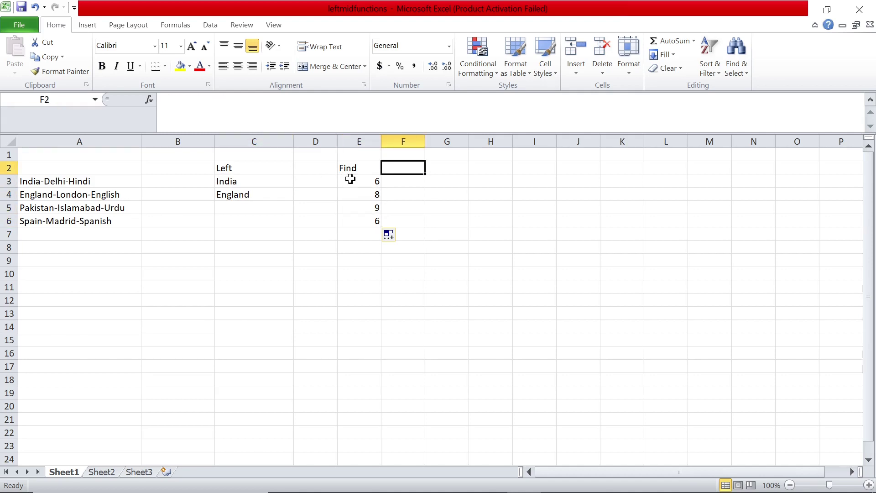
text(Left)
key(Return)
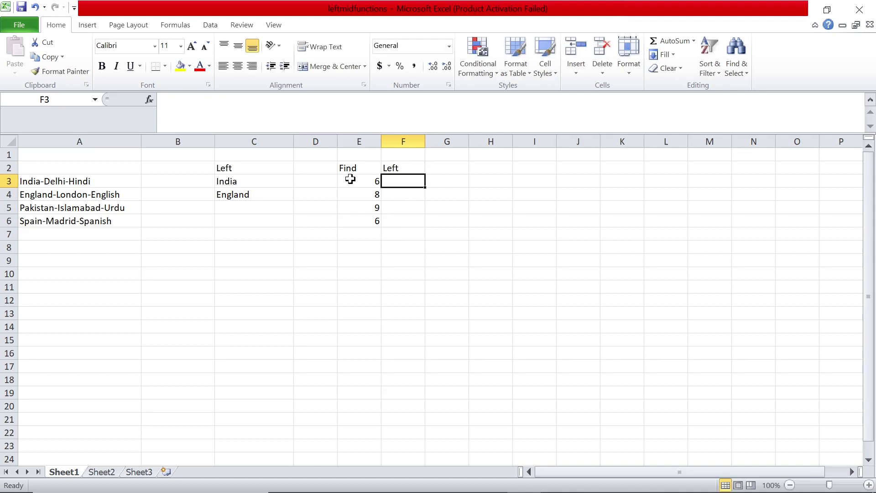
text(=lef)
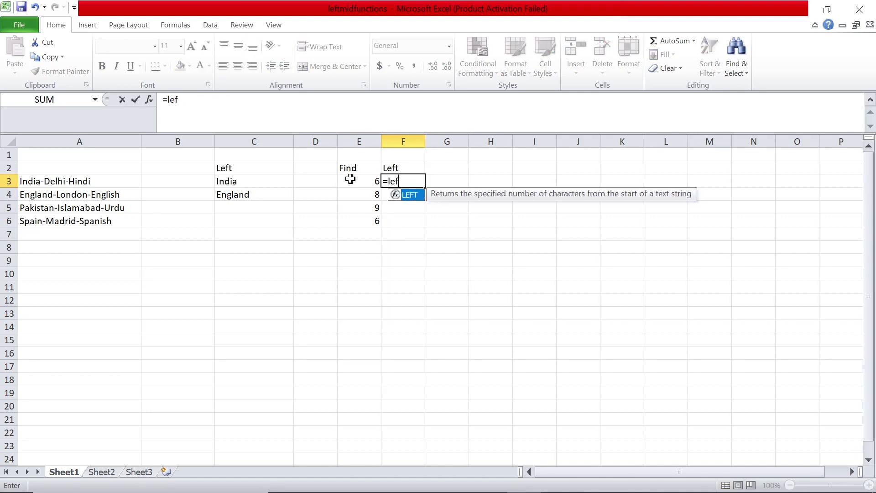
text(t()
key(Left)
key(Left)
key(Left)
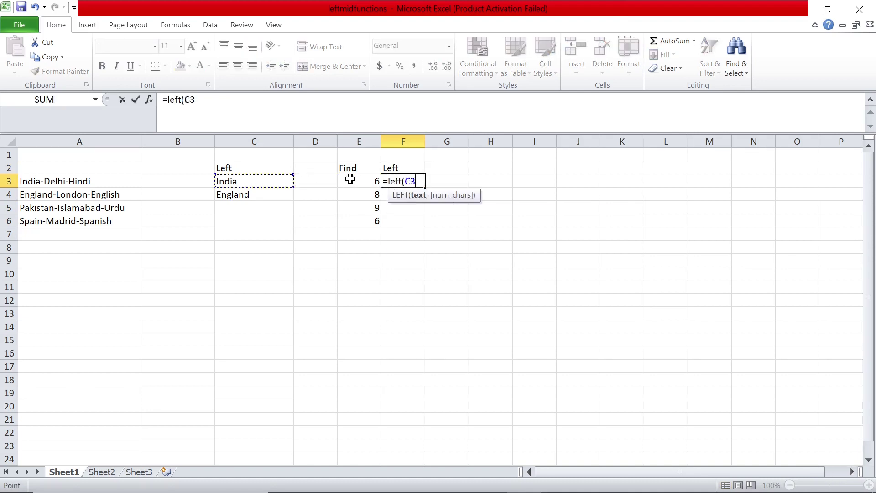
key(Left)
key(Left)
text(,)
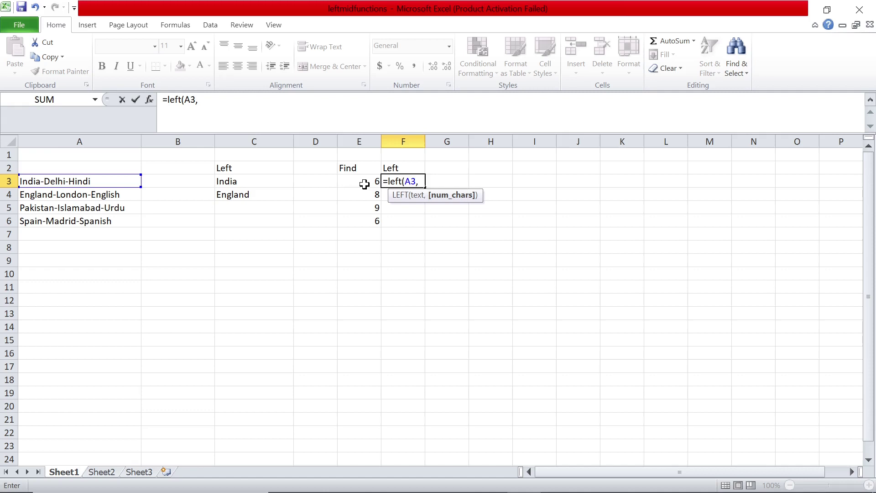
click(365, 184)
text(-1)
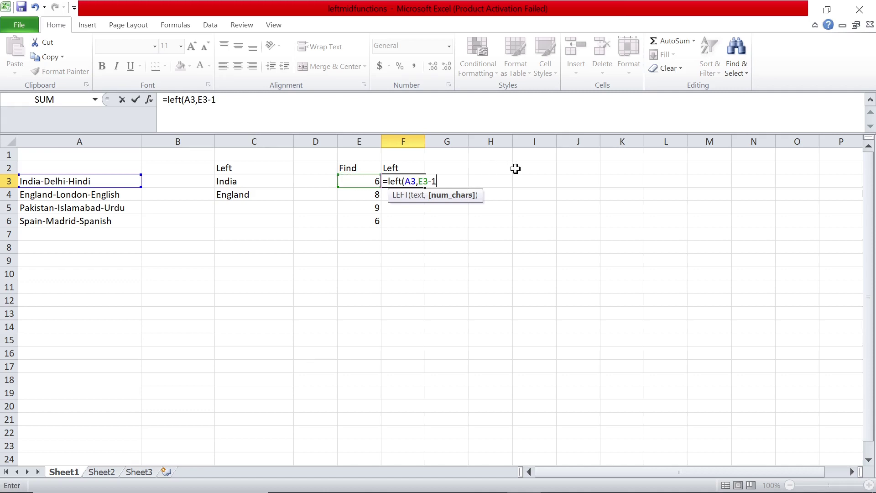
text())
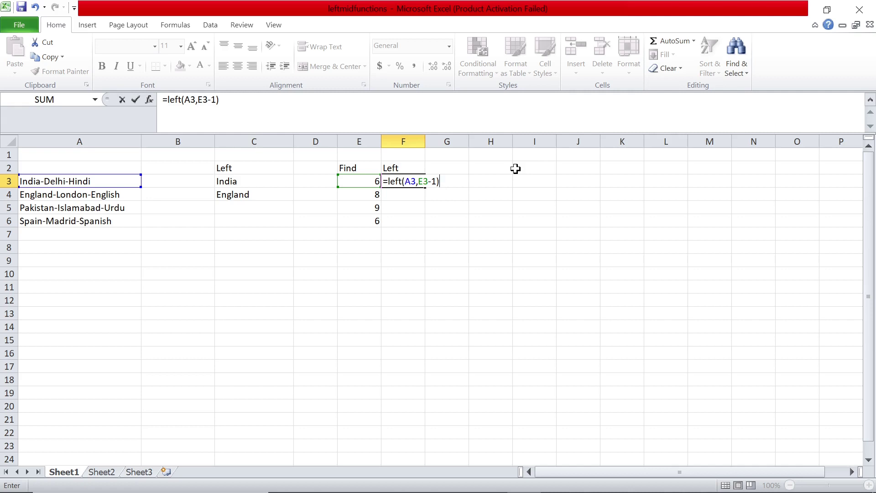
key(Return)
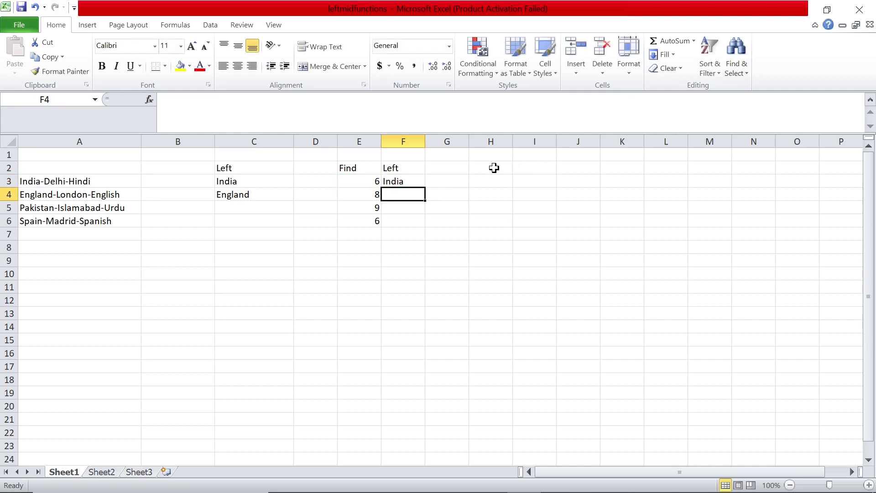
click(420, 178)
drag(425, 188, 424, 226)
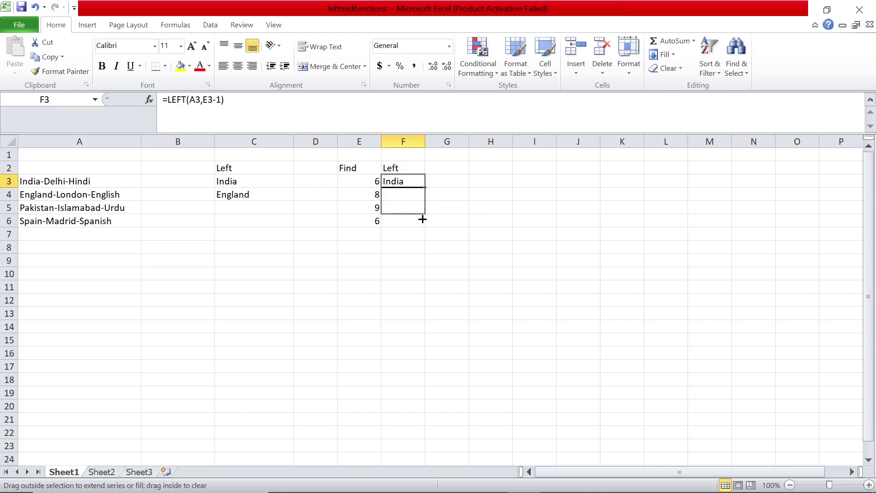
click(405, 197)
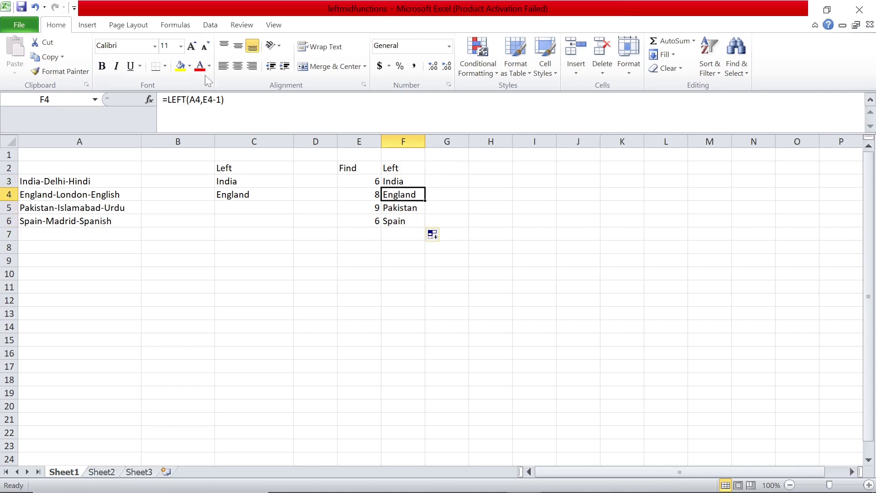
key(Left)
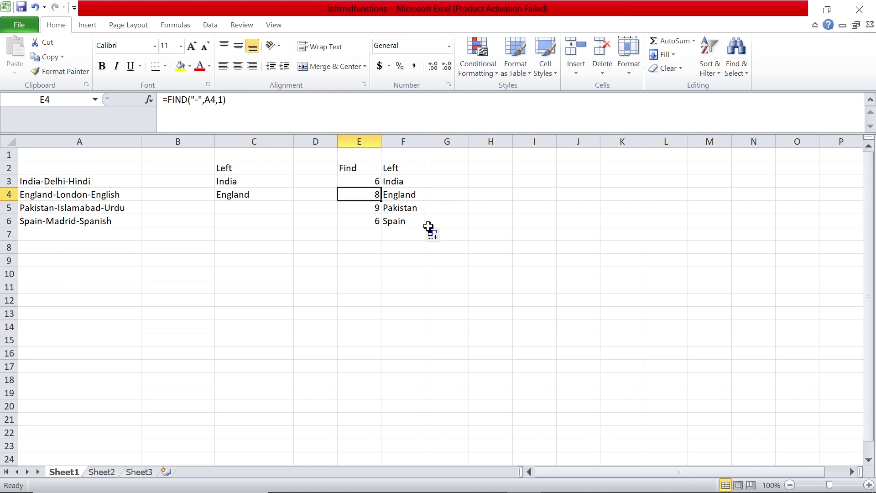
key(Left)
key(Left)
key(Left)
key(Left)
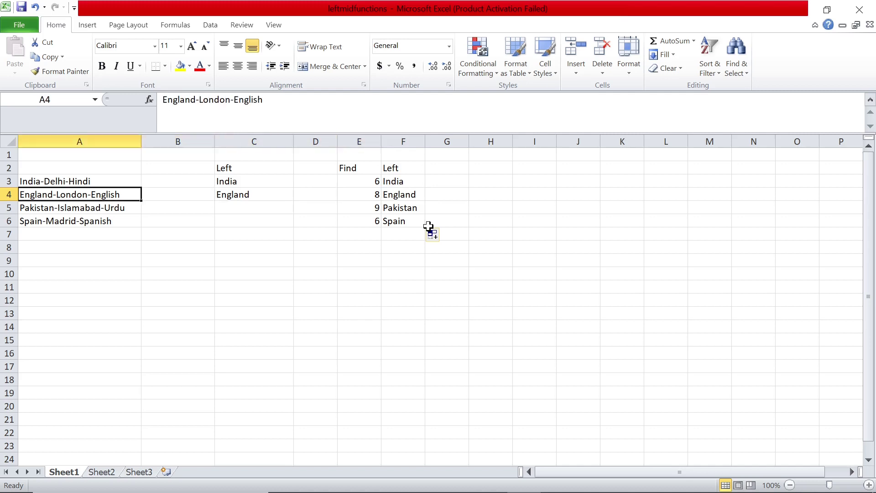
key(Right)
key(Right)
key(Right)
key(Right)
key(Right)
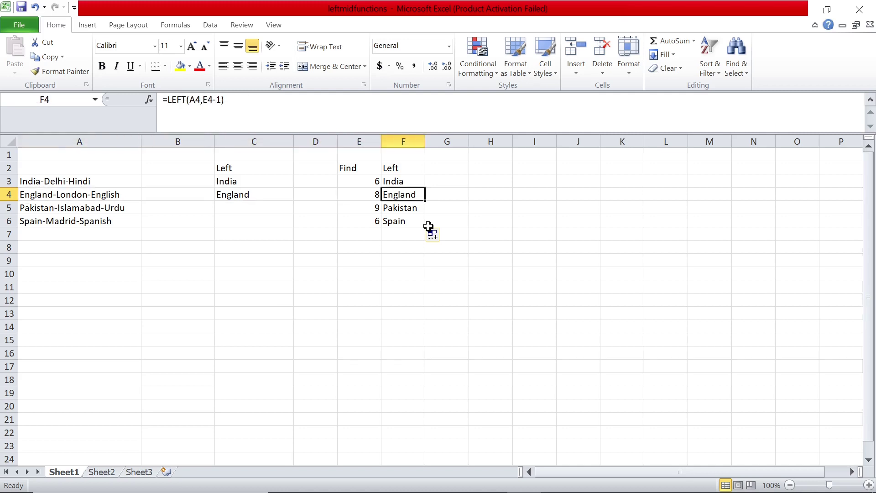
key(Down)
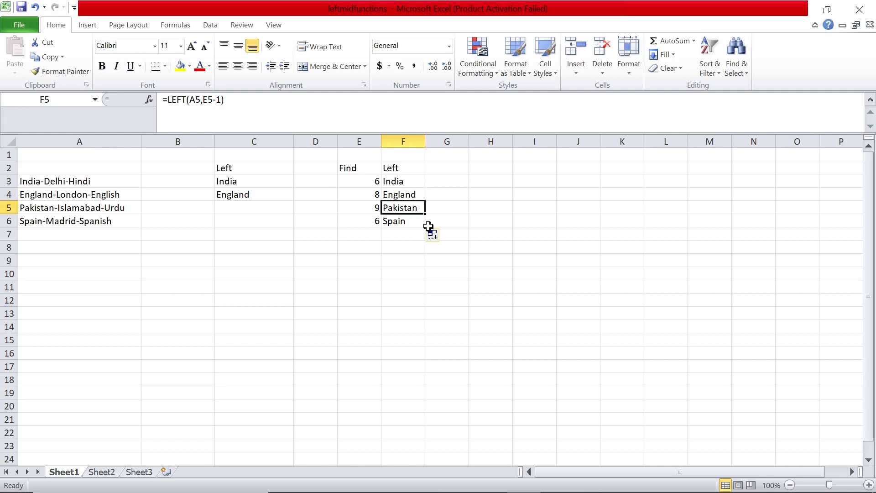
key(Down)
key(Left)
key(Up)
key(Up)
key(Up)
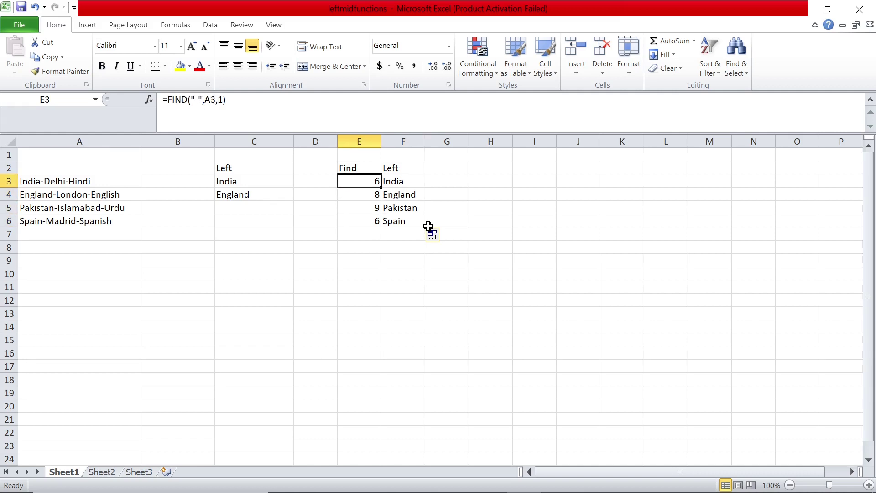
key(Down)
key(Down)
key(Down)
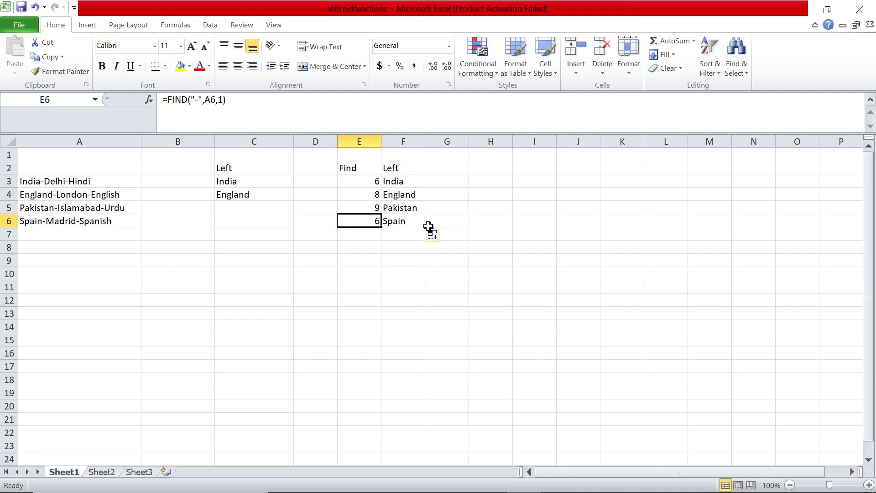
key(Up)
key(Up)
key(Up)
key(Right)
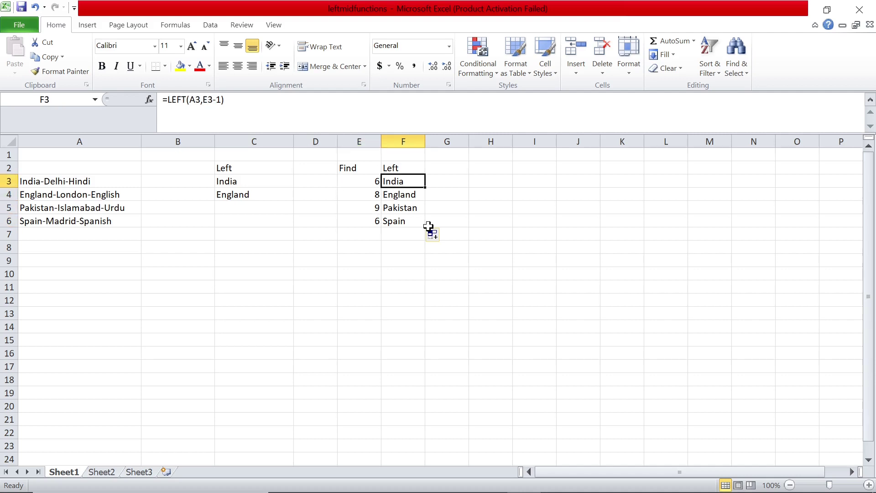
key(Down)
key(Down)
key(Down)
key(Down)
key(Up)
key(Up)
key(Up)
key(Up)
key(Left)
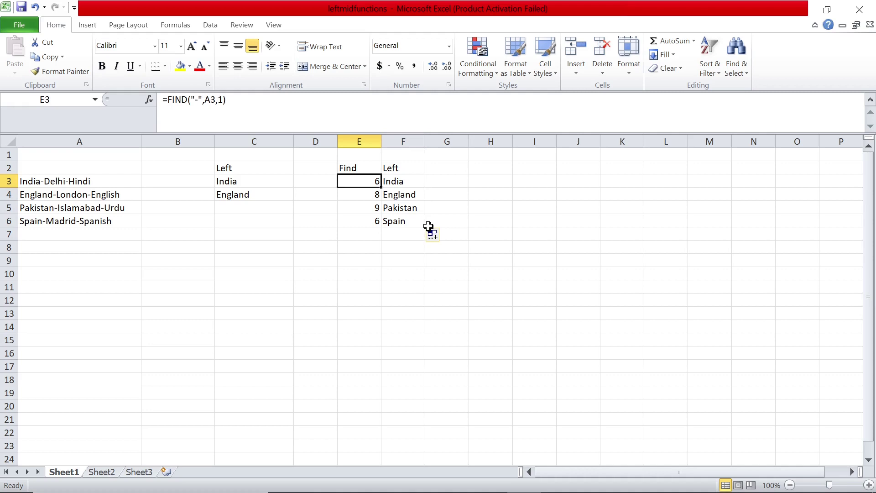
key(Down)
key(Down)
key(Down)
key(Right)
key(Up)
key(Up)
key(Up)
key(Left)
key(Left)
key(Right)
key(Right)
key(Right)
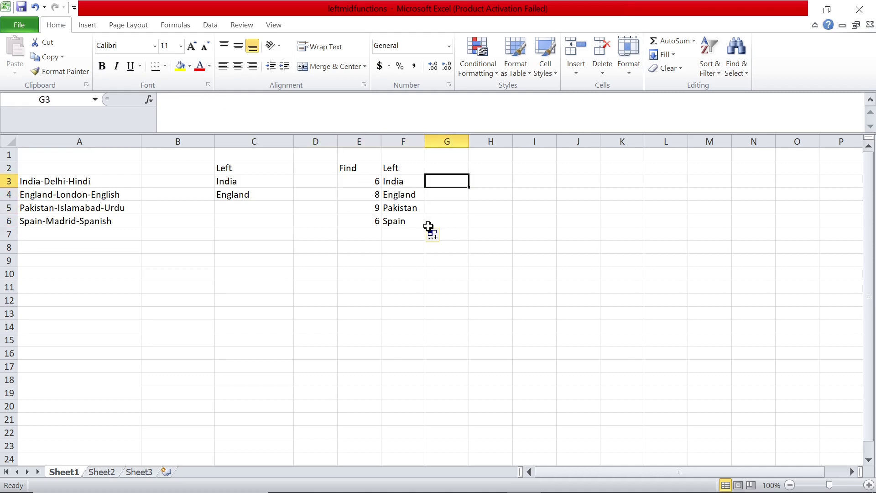
key(Left)
key(Left)
key(Left)
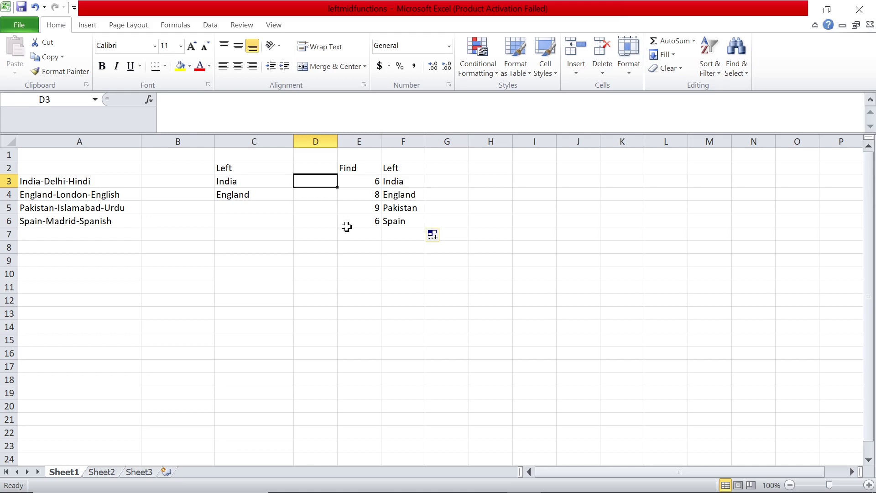
click(103, 180)
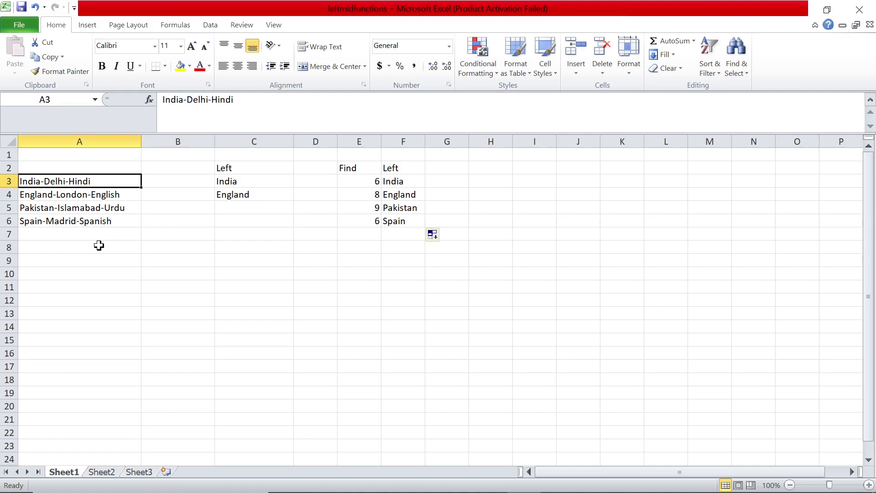
key(Right)
key(Right)
key(Right)
key(Right)
key(shift+Down)
key(shift+Down)
key(shift+Down)
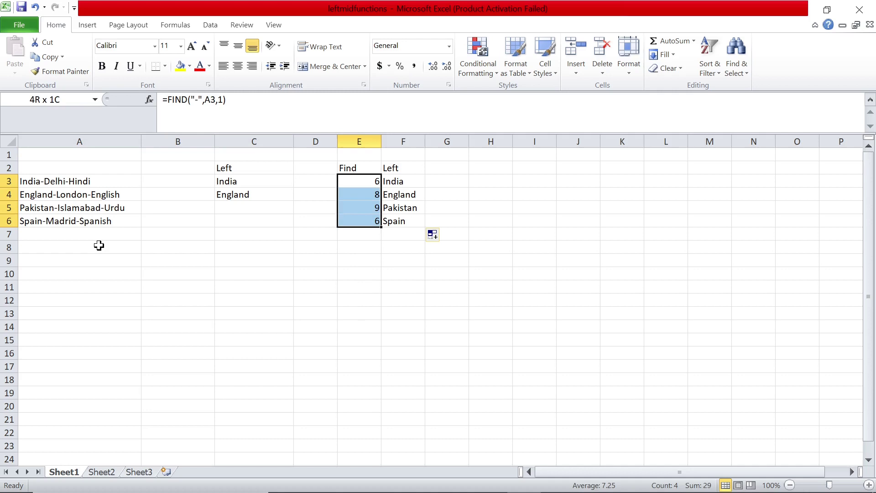
key(Up)
key(Up)
- Rename the E2 heading to 'Find first hyphen' and widen column E to fit
key(Down)
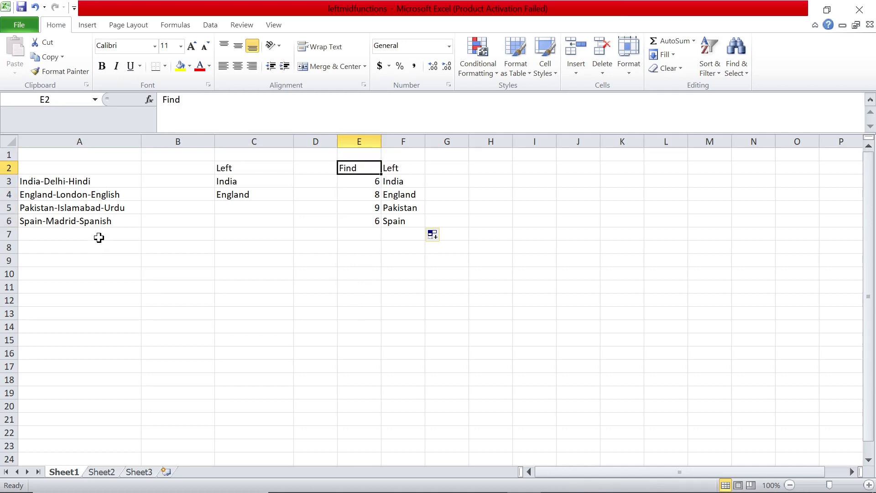
click(182, 99)
text(fir)
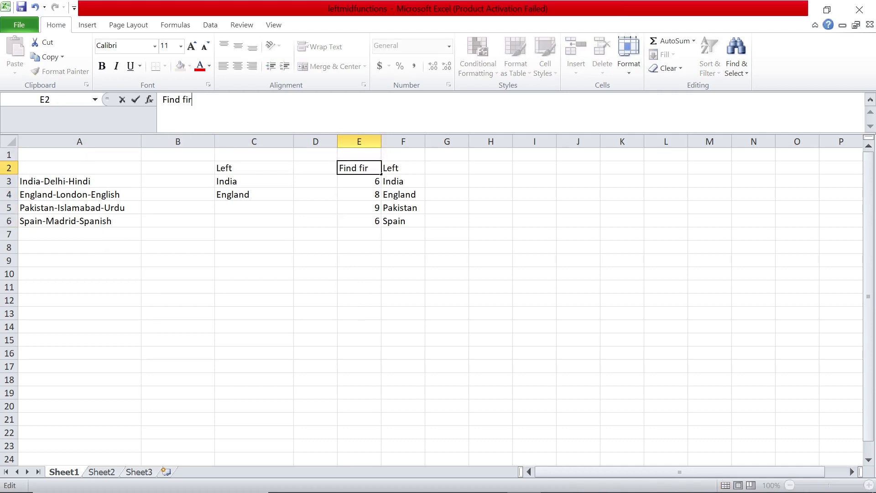
text(st hyp)
text(he)
key(Return)
key(Right)
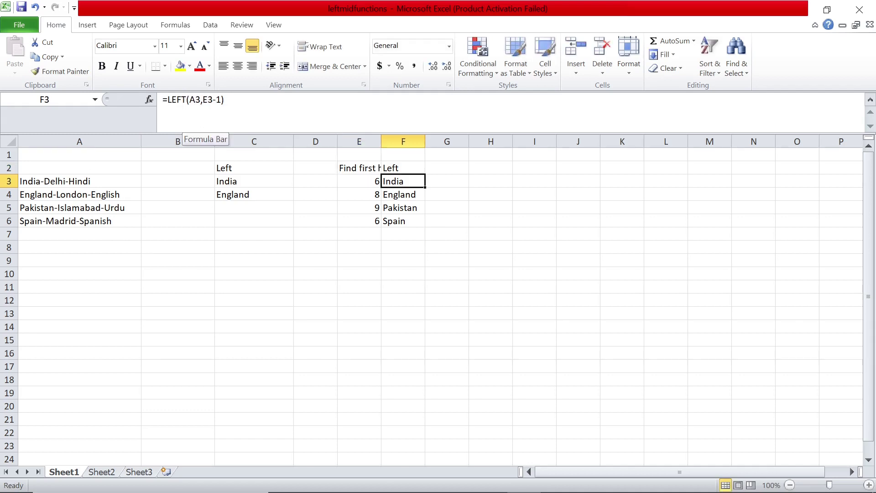
drag(381, 141, 427, 143)
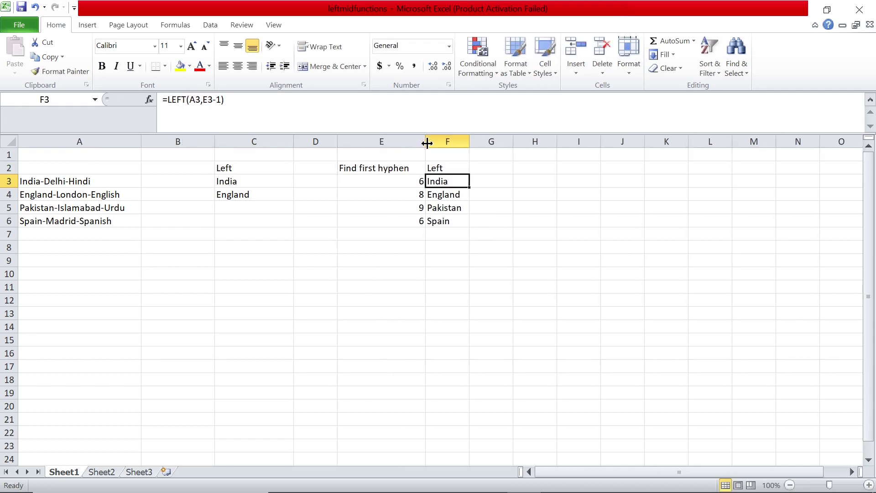
- Enter the heading 'Find second hyphen' in G2
click(506, 168)
text(F)
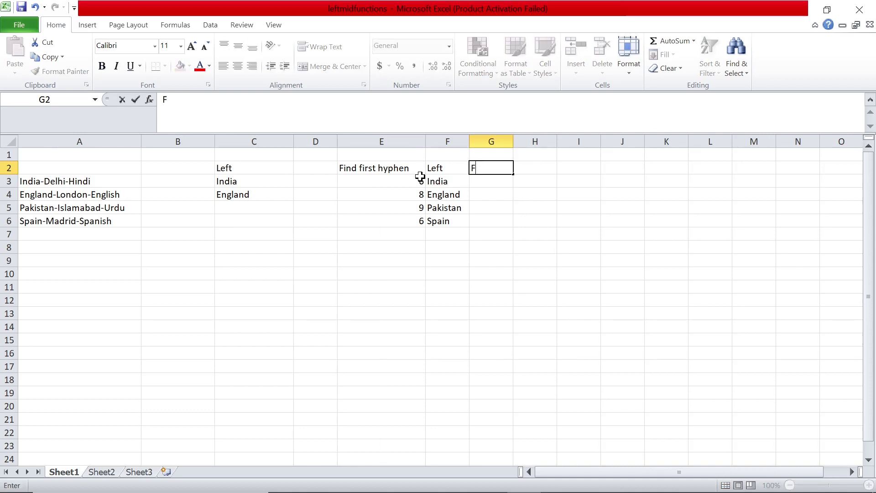
text(ind second hy)
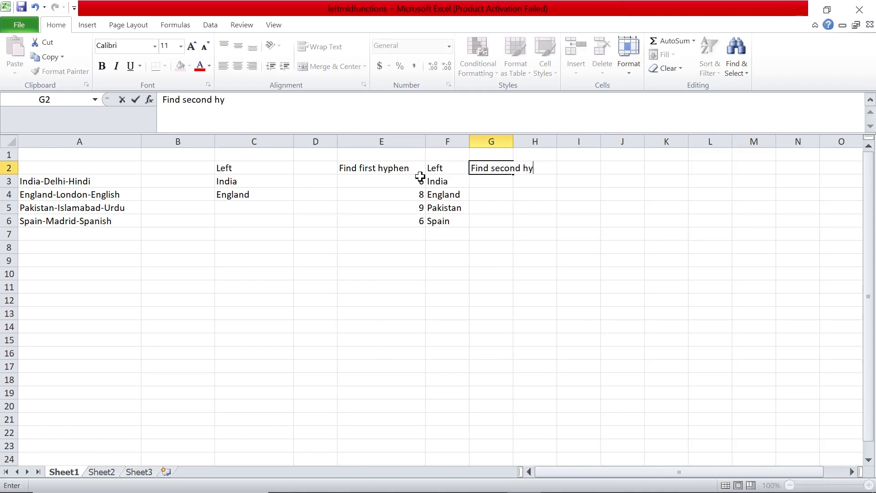
text(p)
key(BackSpace)
text(phen)
key(Return)
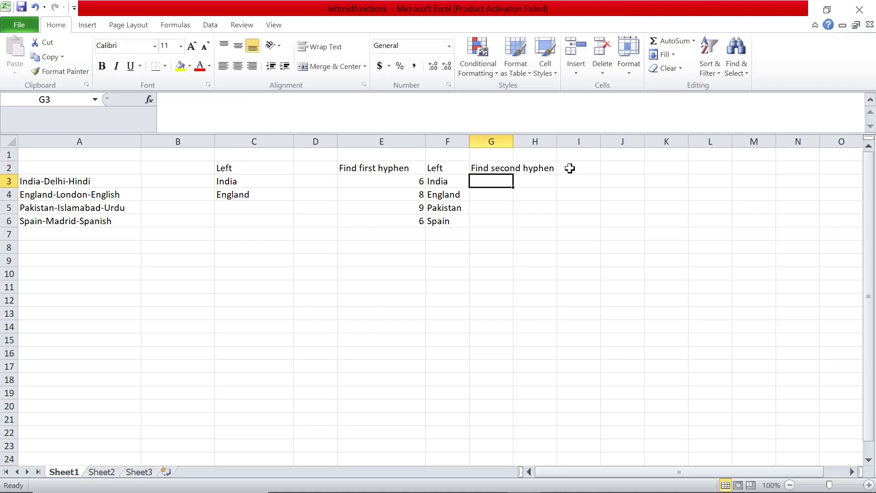
text(=find("-)
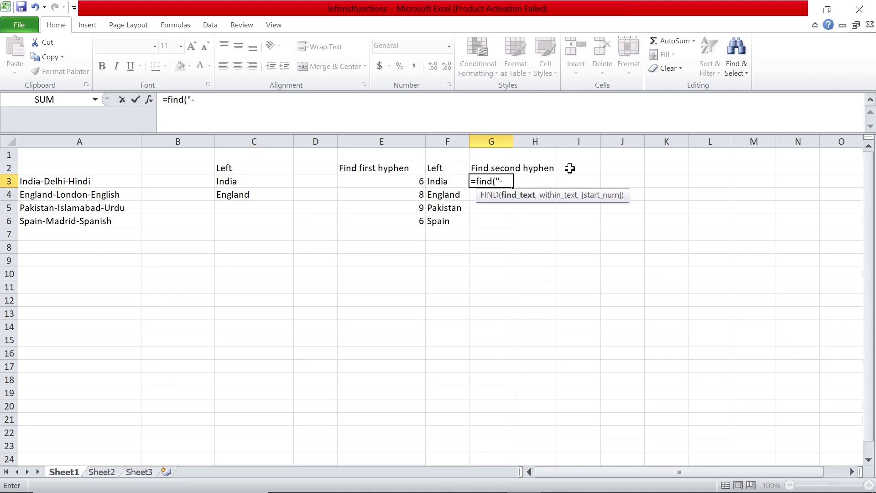
text(",)
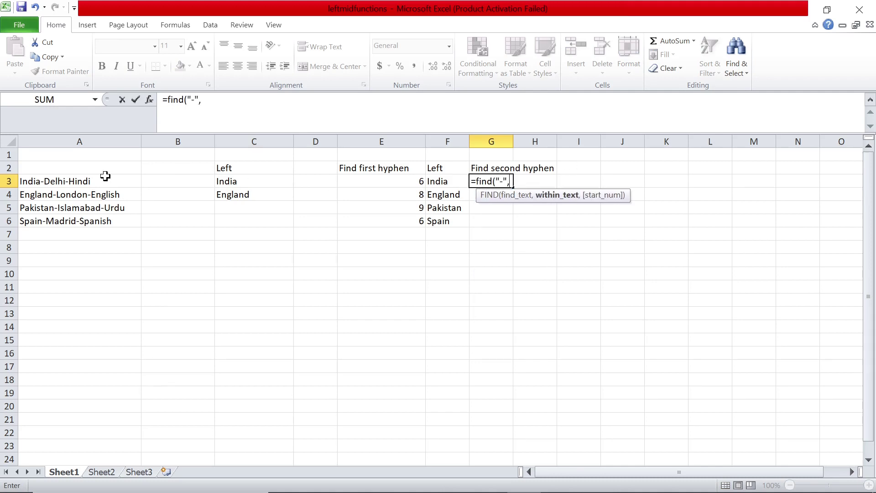
- Enter =FIND("-",A3,E3+1) in G3, returning 12
click(103, 181)
text(,)
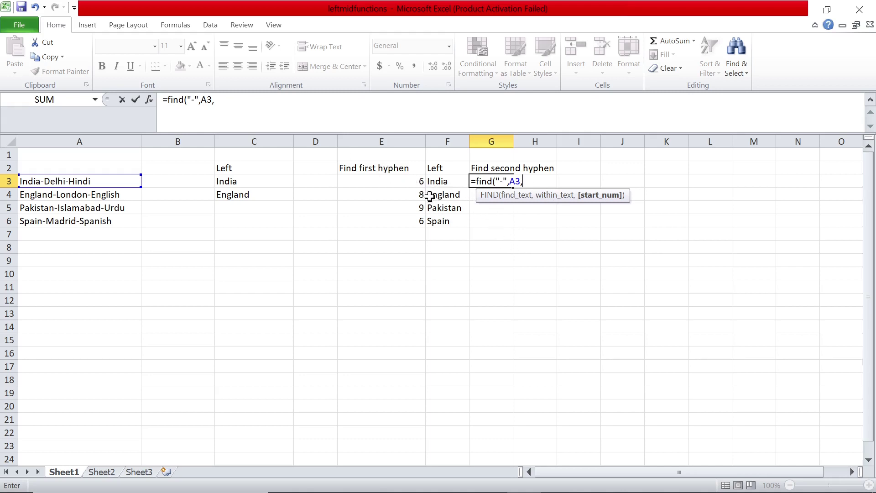
click(374, 181)
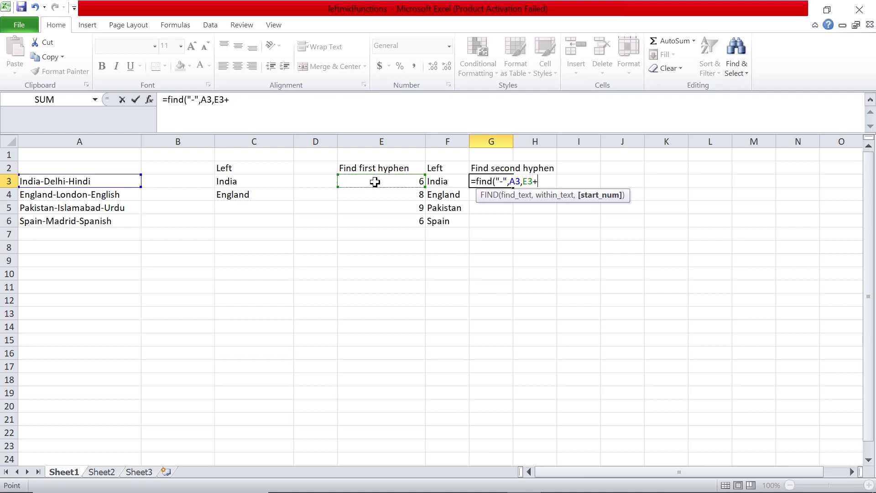
text(1)
key(Return)
- Fill G3's second-hyphen FIND formula down to G6
key(Up)
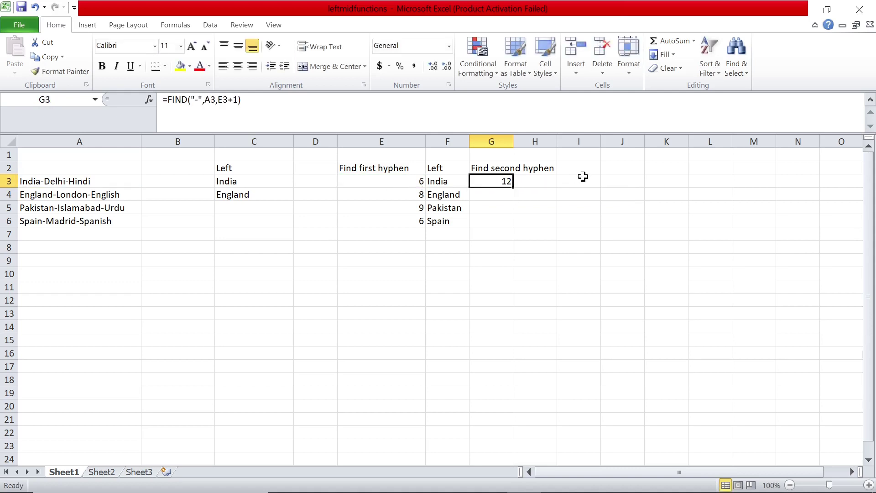
drag(514, 186, 518, 226)
click(506, 181)
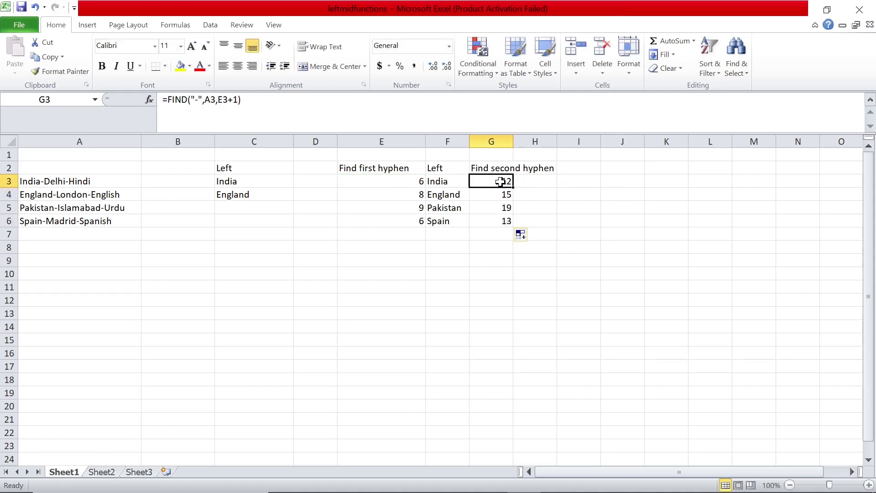
- Verify the copied results 15, 19 and 13, then widen column G
click(39, 180)
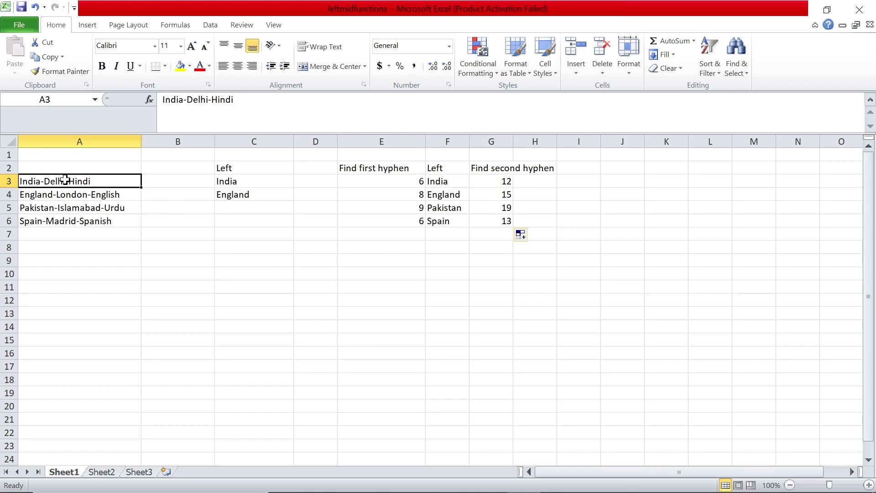
click(494, 181)
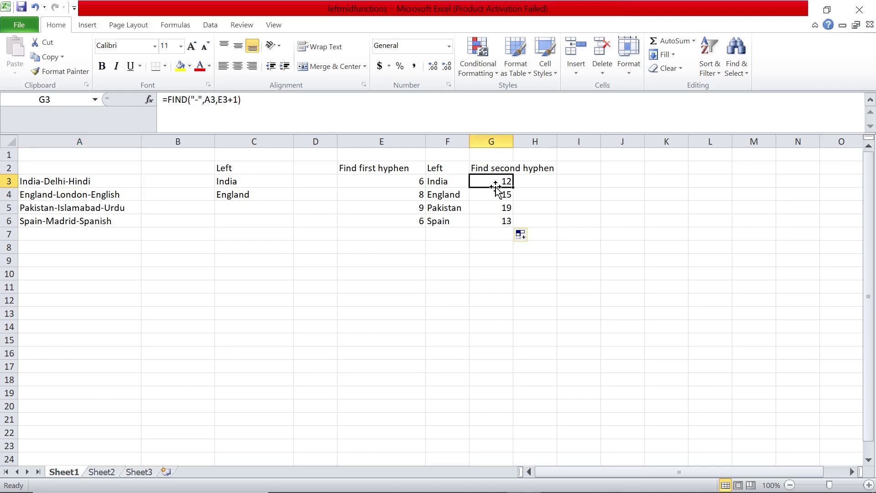
click(505, 208)
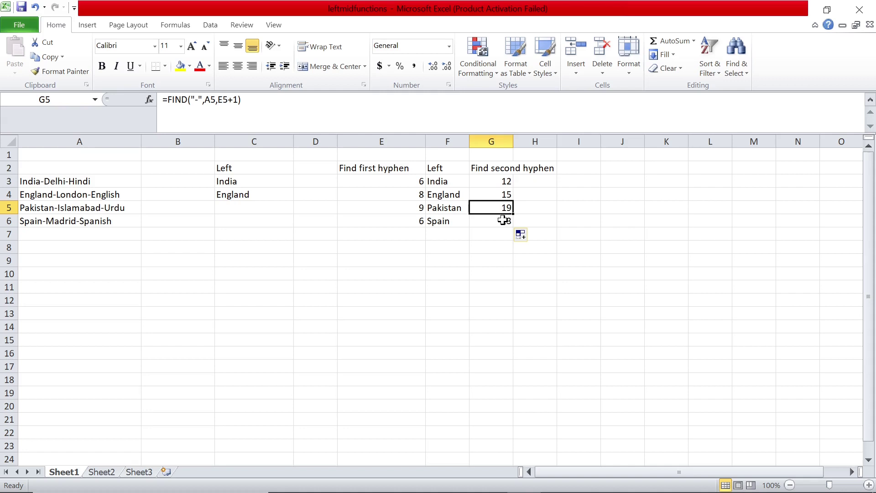
click(505, 221)
drag(499, 181, 504, 219)
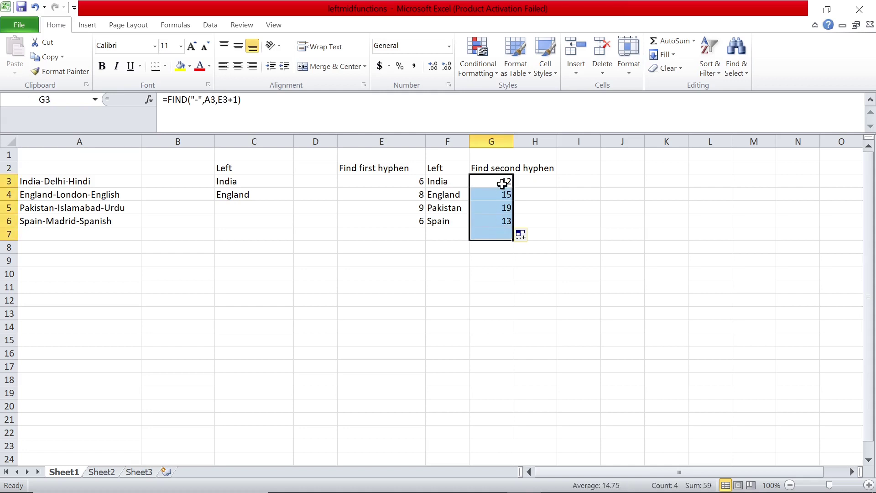
drag(505, 180, 504, 222)
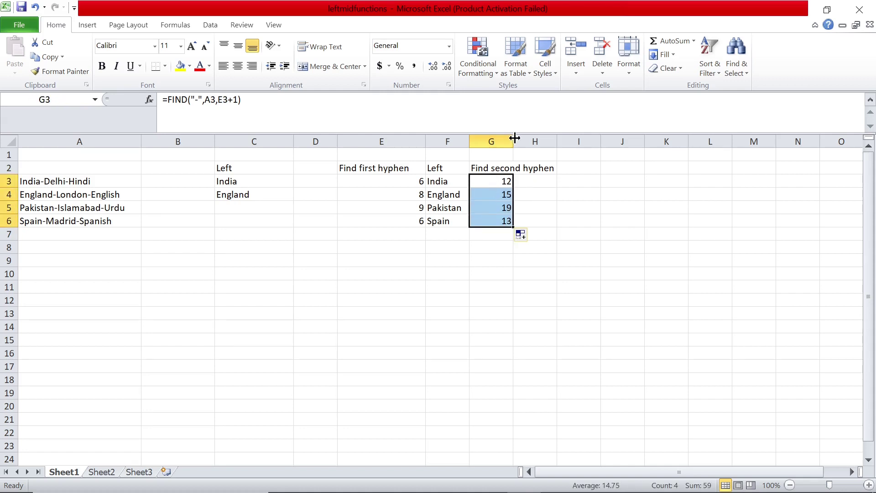
drag(513, 140, 572, 150)
- Add a 'mid function' header in H2 and widen column H to fit
click(592, 168)
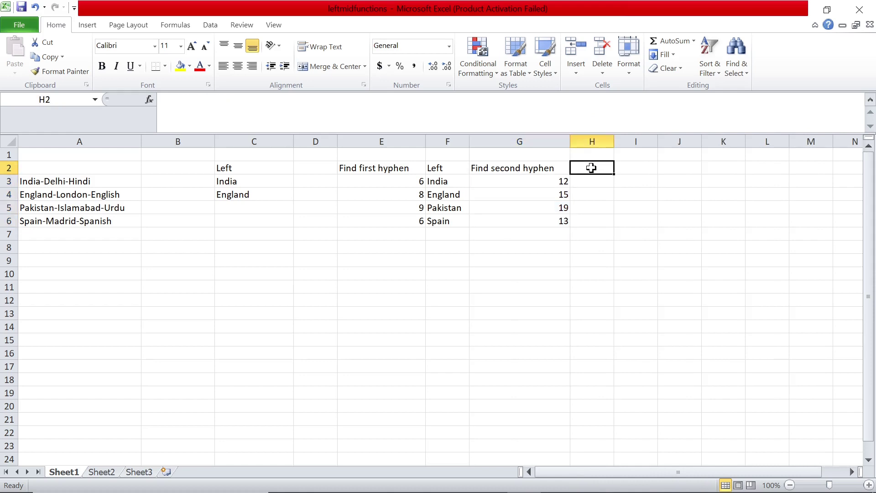
text(mid func)
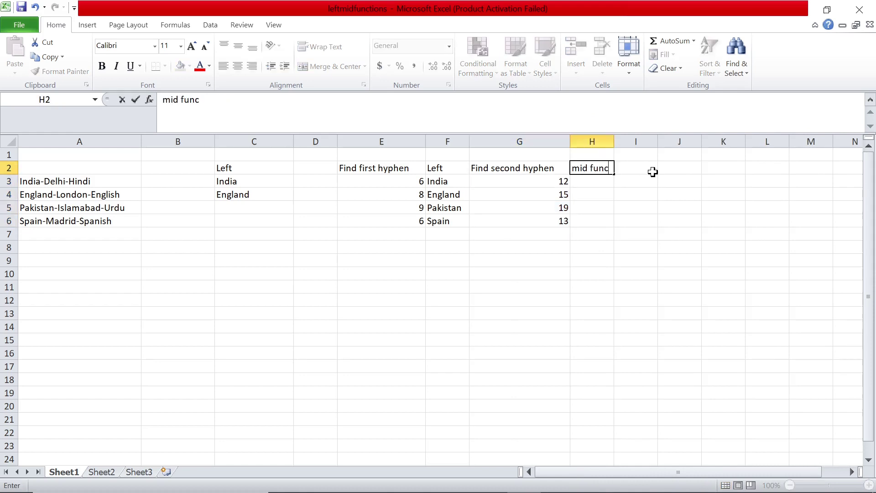
text(tion)
key(Return)
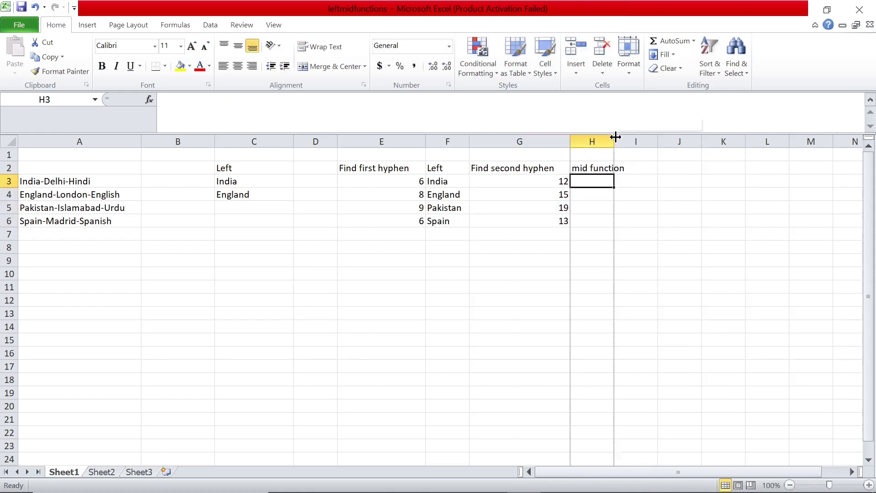
drag(613, 141, 653, 143)
text(=mid)
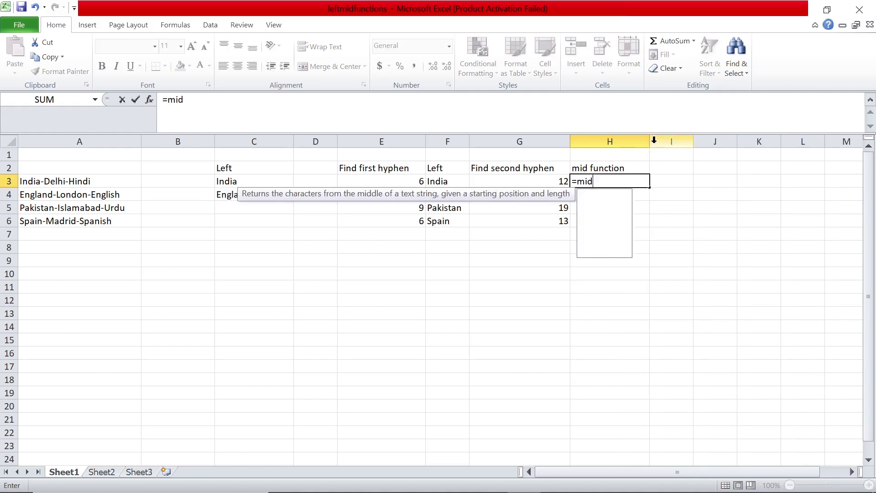
text(()
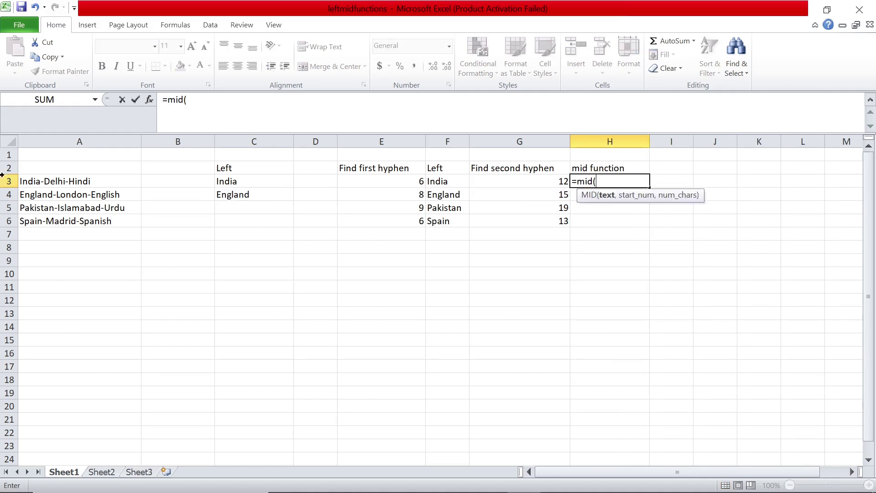
- Enter =MID(A3,E3+1,G3-E3) in H3, returning Delhi-
click(76, 176)
text(,)
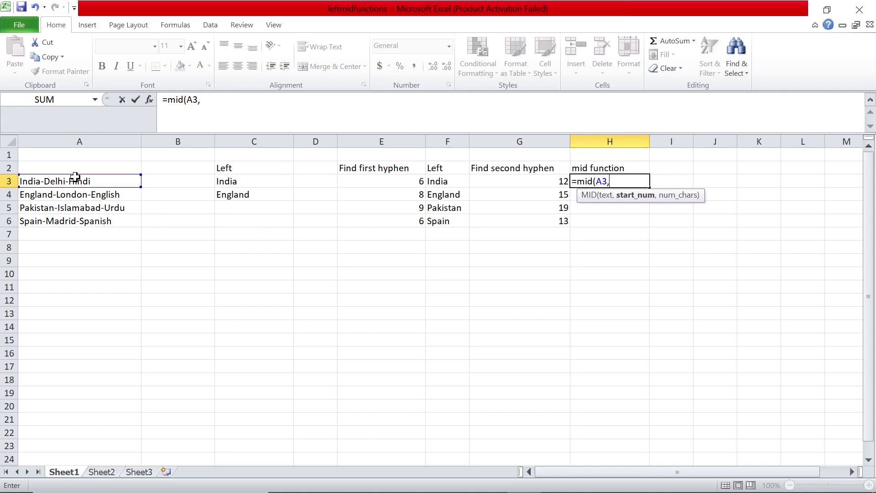
click(377, 180)
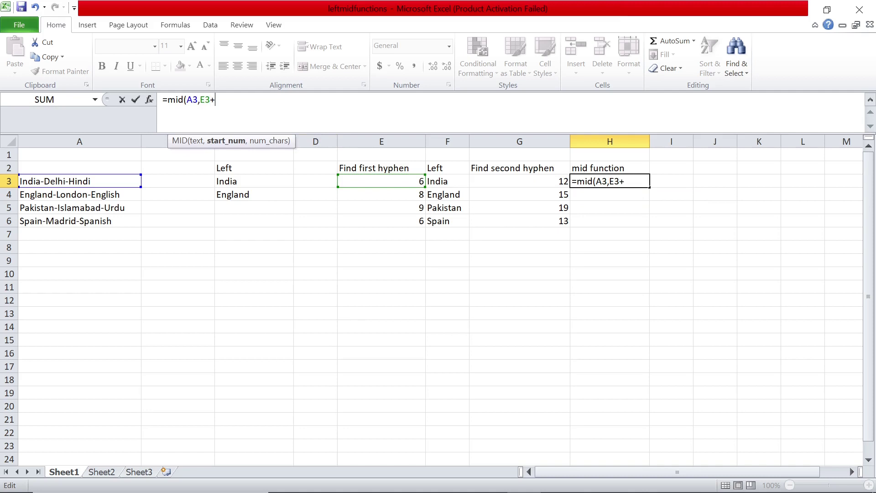
text(1,)
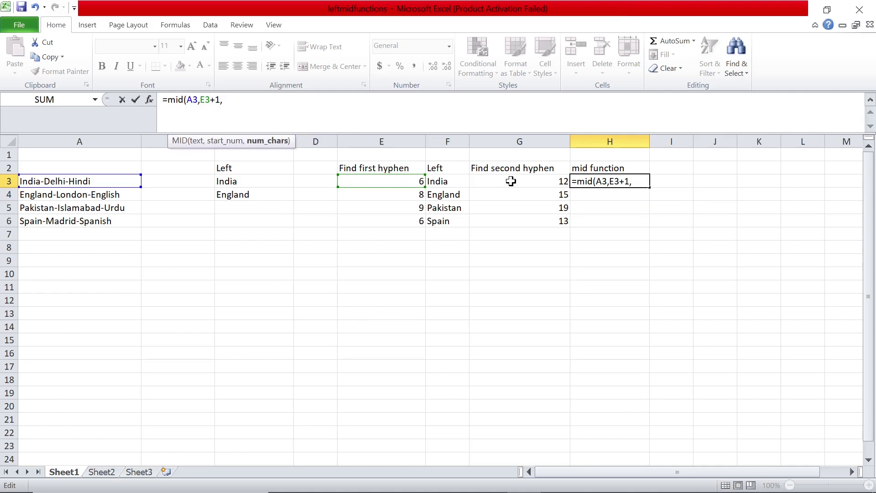
click(534, 183)
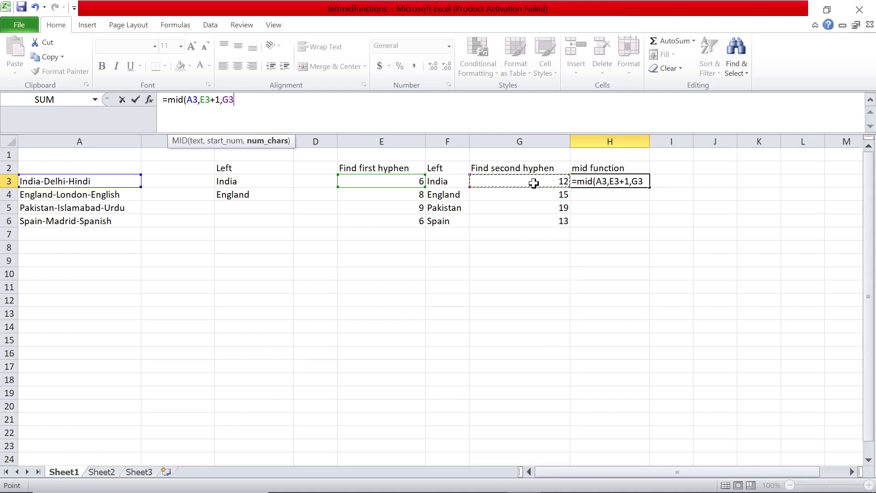
text(-)
click(402, 177)
key(Return)
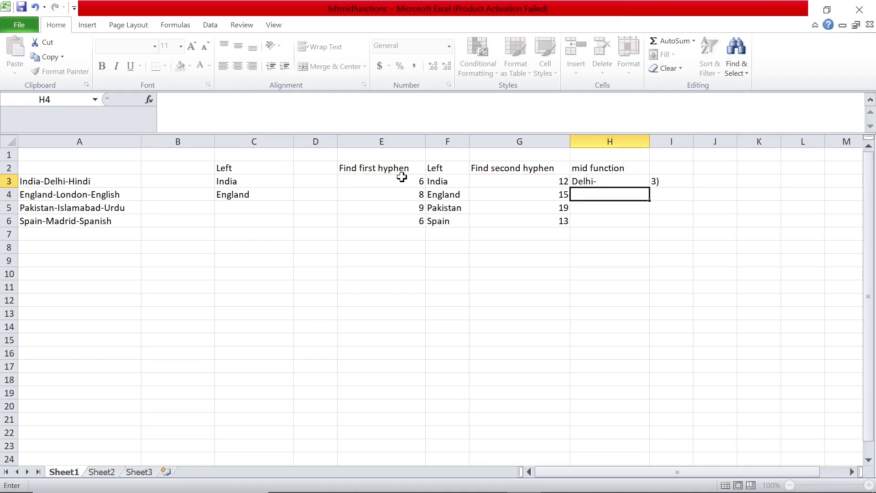
- Copy H3's MID formula down to H6 and review London-, Islamabad- and Madrid-
click(636, 181)
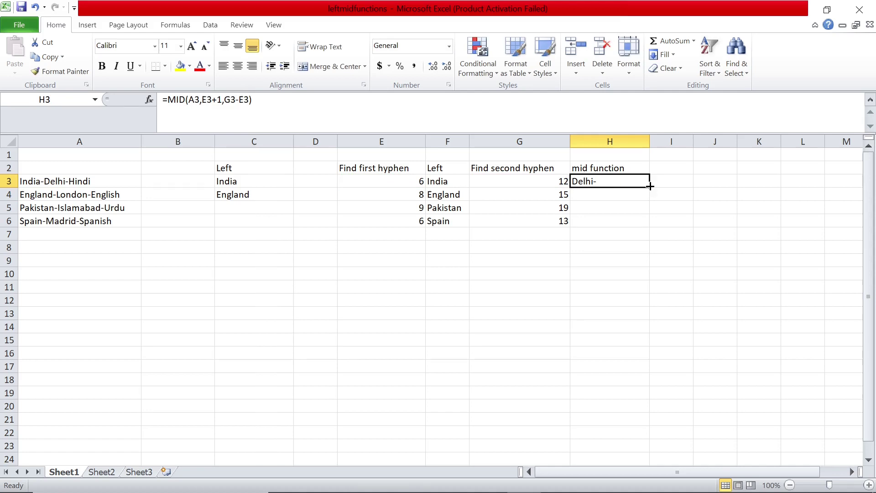
double_click(649, 187)
click(621, 182)
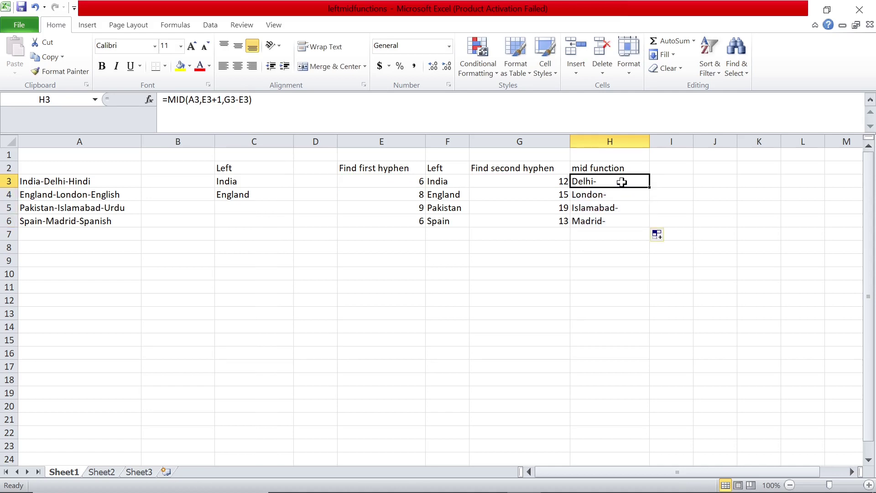
key(Down)
key(Down)
key(Down)
key(Up)
key(Up)
key(Up)
key(Left)
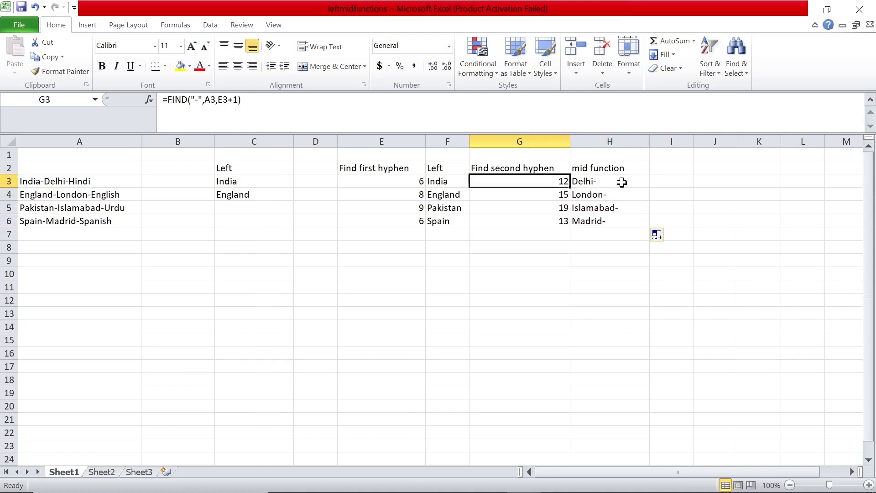
key(Down)
key(Right)
key(Up)
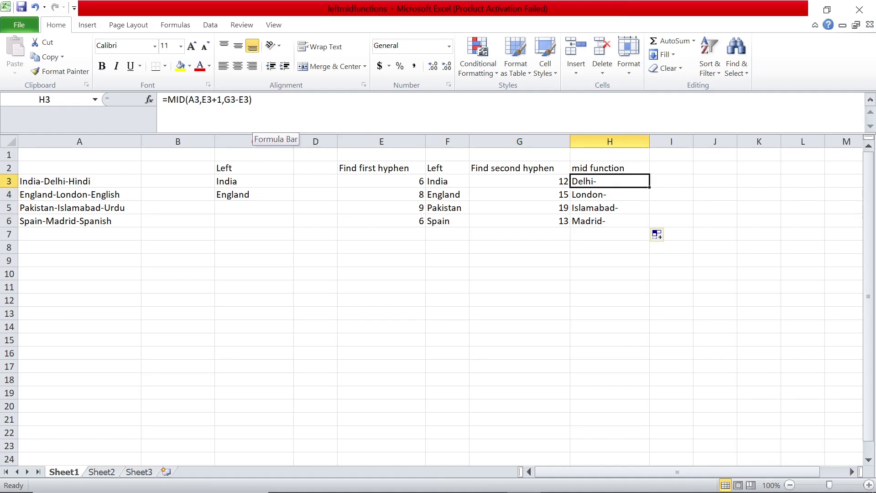
- Add -1 to the MID length argument in the H3 city formula
key(F2)
click(250, 99)
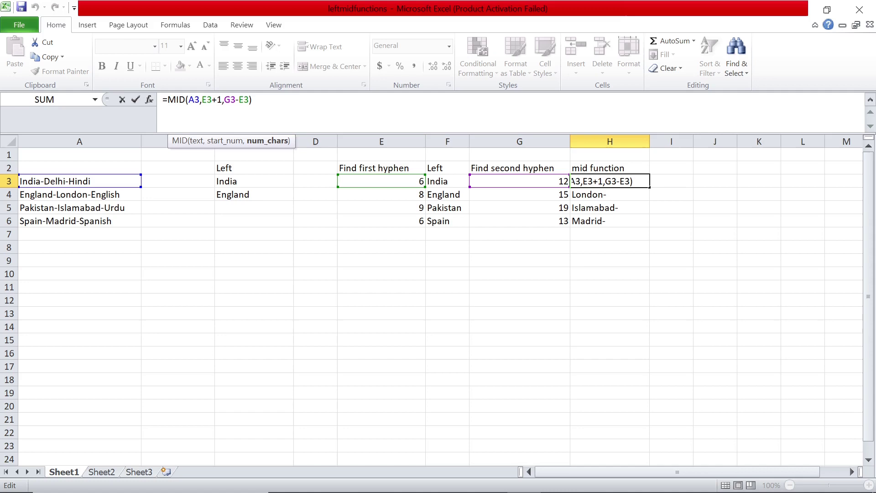
text(-1)
key(Return)
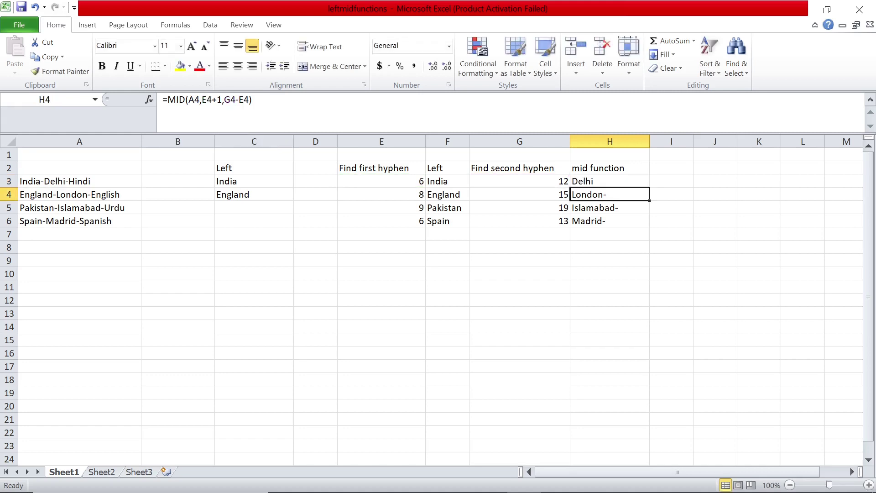
- Fill the corrected formula down to H6 and check the clean city names Delhi, London, Islamabad and Madrid
click(611, 178)
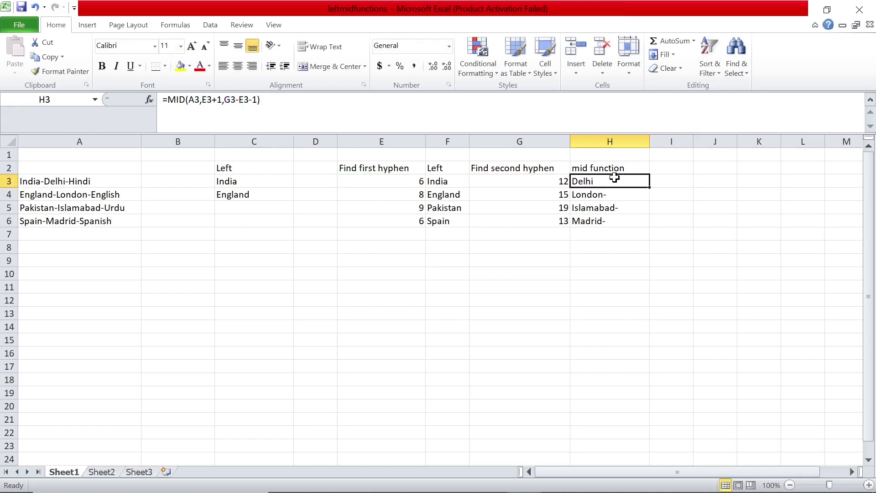
double_click(648, 185)
key(Down)
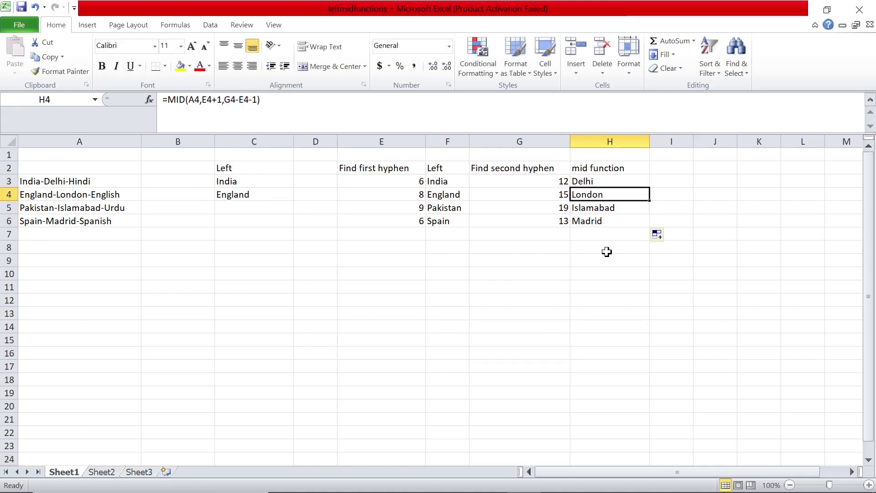
key(Down)
key(Down)
key(Up)
key(Up)
key(Up)
key(Up)
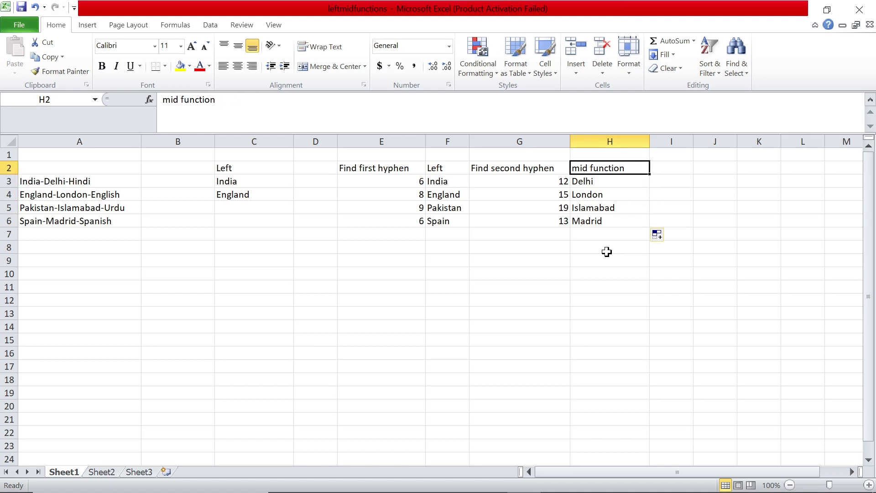
key(Left)
key(Left)
key(Left)
key(Left)
key(Left)
key(Right)
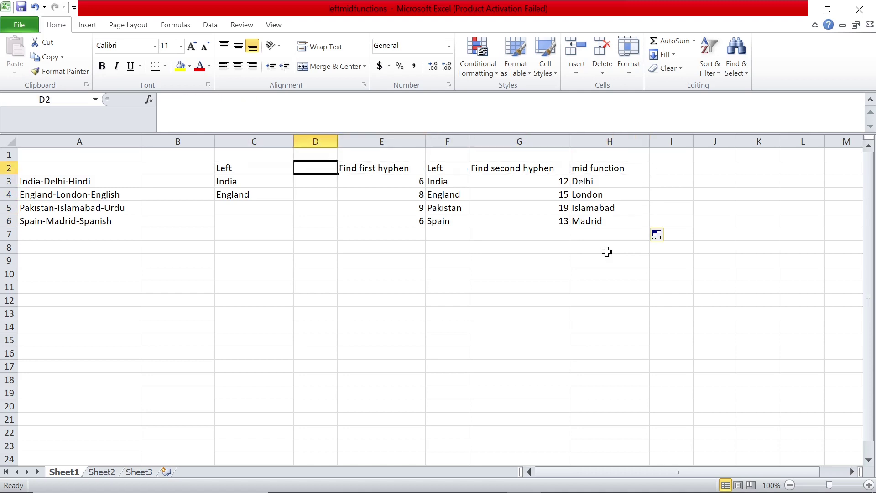
key(Right)
key(Down)
key(Down)
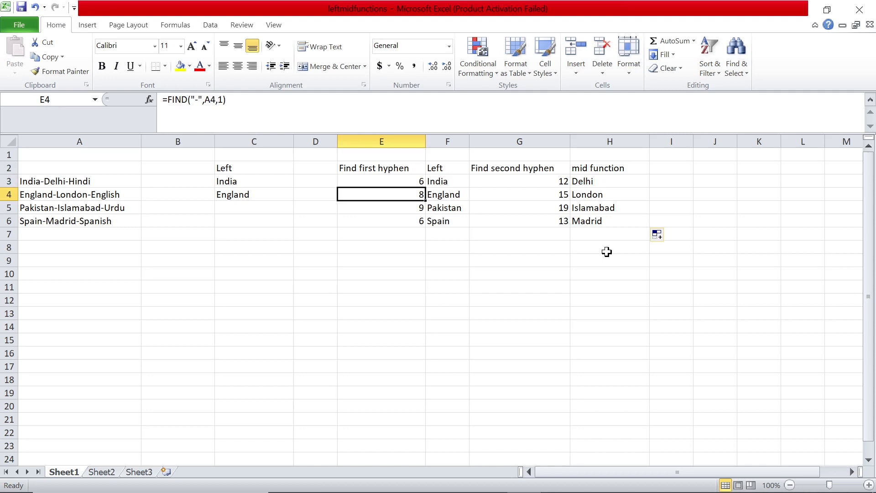
key(Up)
key(Up)
key(Right)
key(Right)
key(Left)
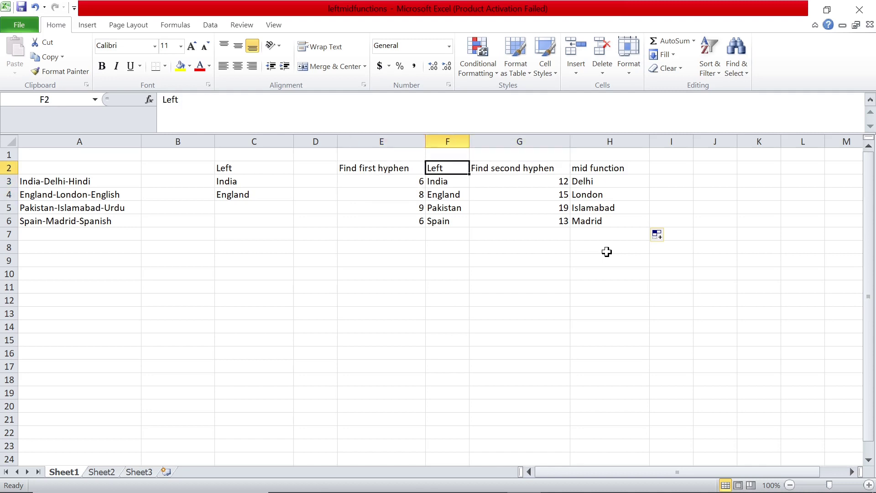
key(Down)
key(Left)
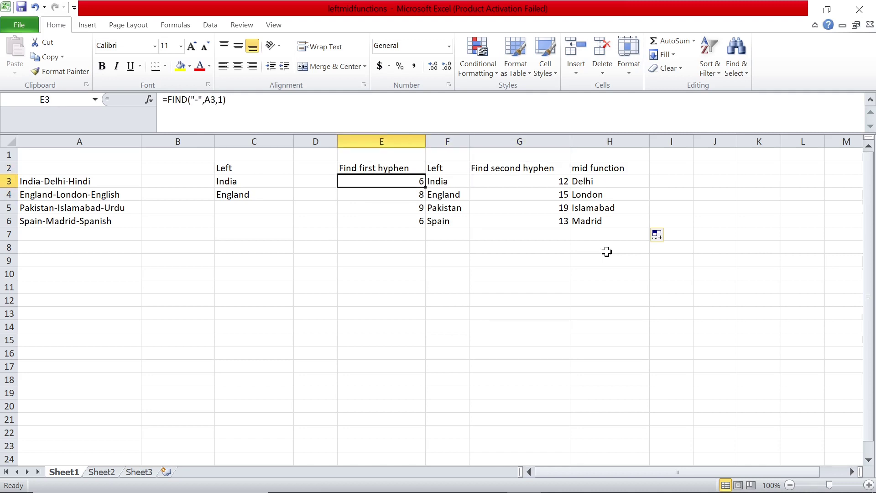
key(Right)
key(Right)
key(Right)
key(Up)
key(Left)
key(Right)
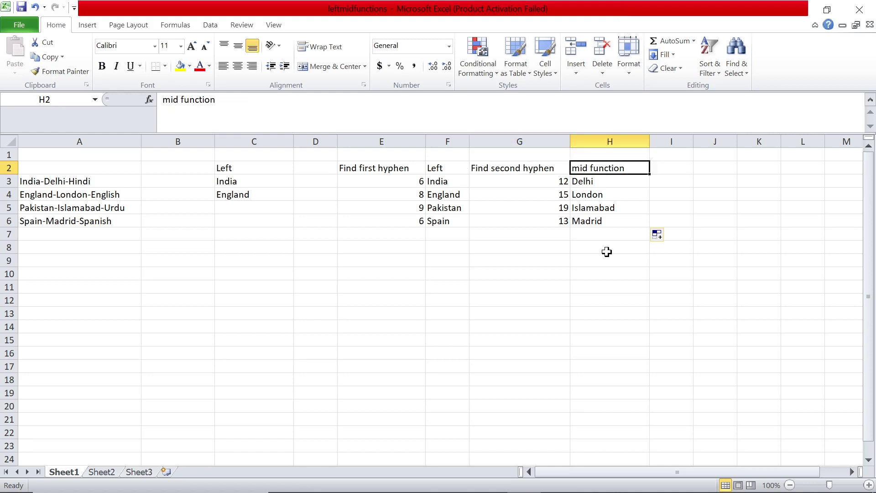
key(Down)
key(Down)
key(Down)
key(Down)
key(Down)
key(Up)
key(Up)
key(Up)
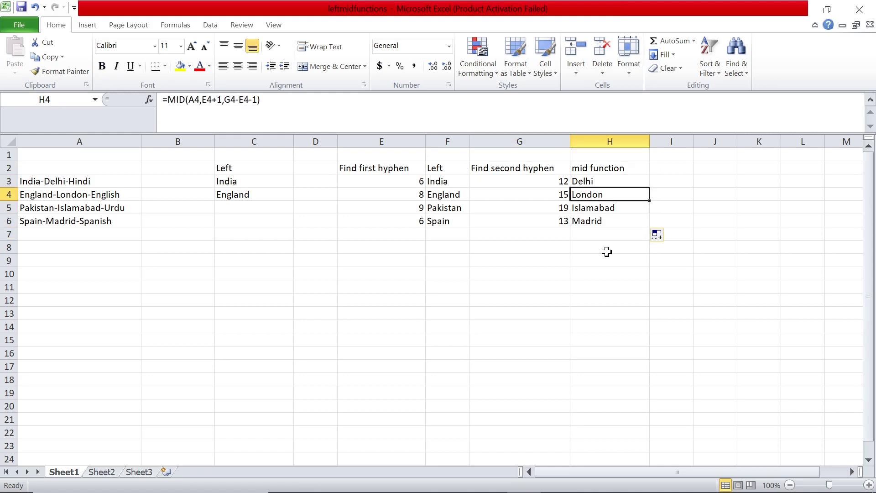
key(Up)
key(Up)
key(Down)
key(Up)
key(Down)
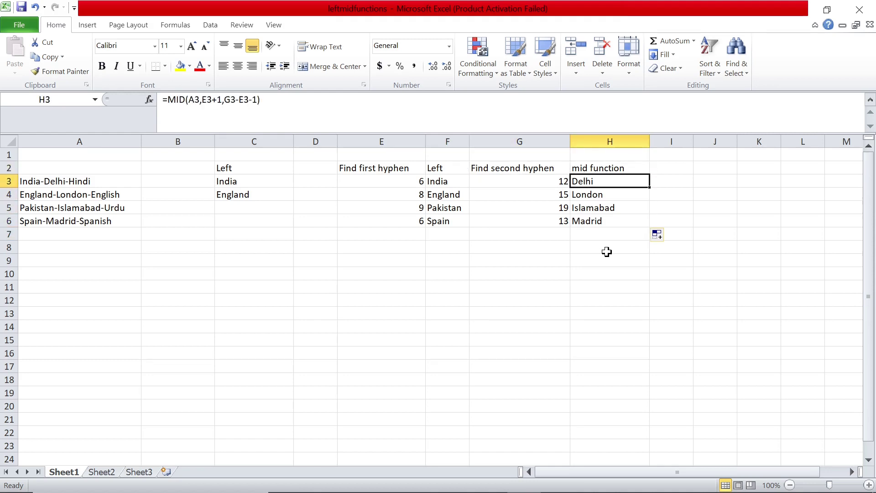
key(Down)
key(Down)
key(Down)
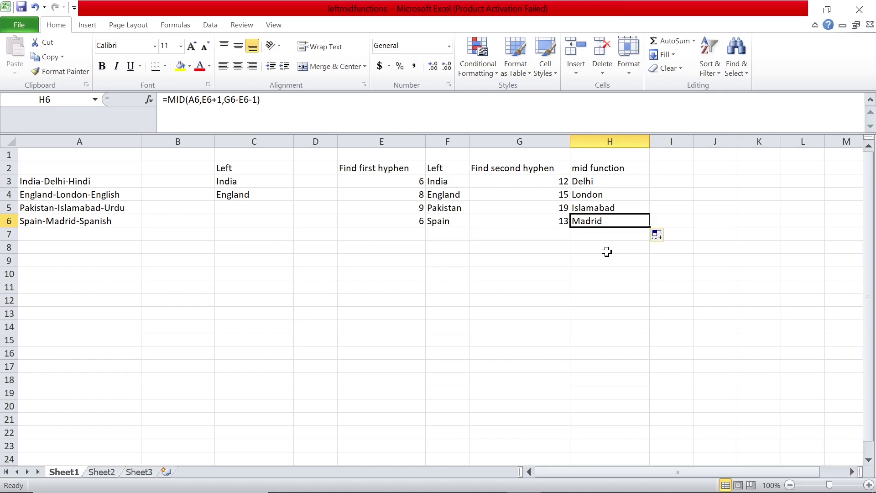